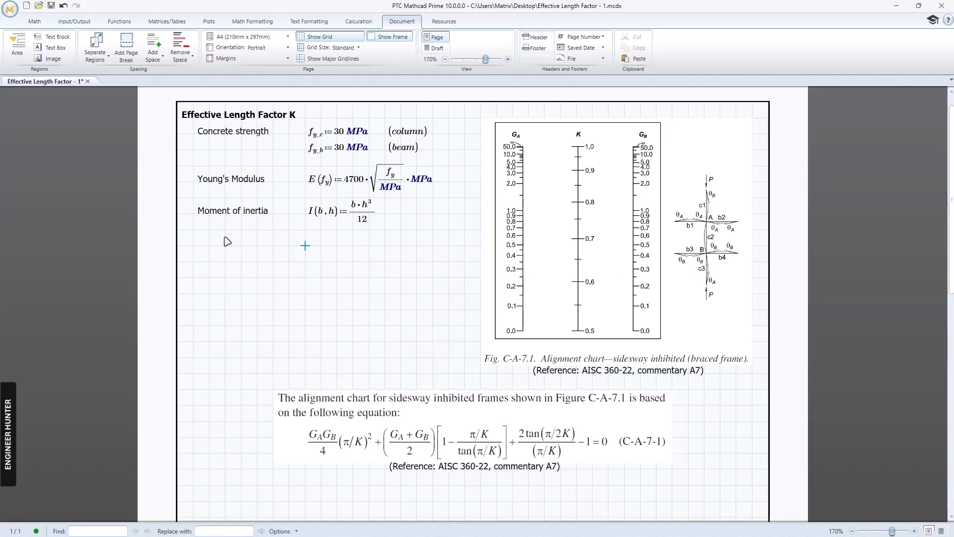
# Step: Add a text label "Column c1" below the moment of inertia row
pyautogui.click(197, 244)
pyautogui.write('Column ')
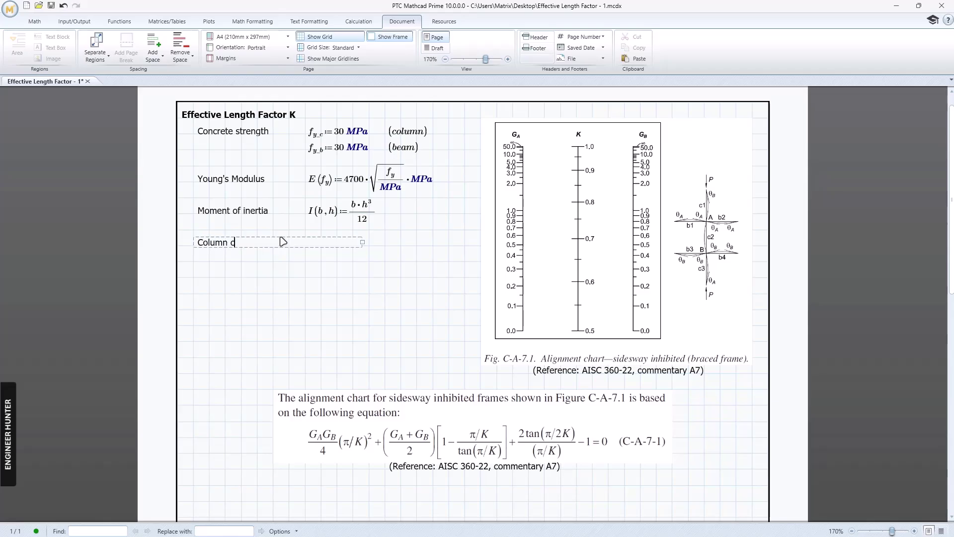
pyautogui.write('c1')
# Step: Define the column width b with subscript c1 as 400 mm and position it close to the Column c1 label
pyautogui.click(273, 245)
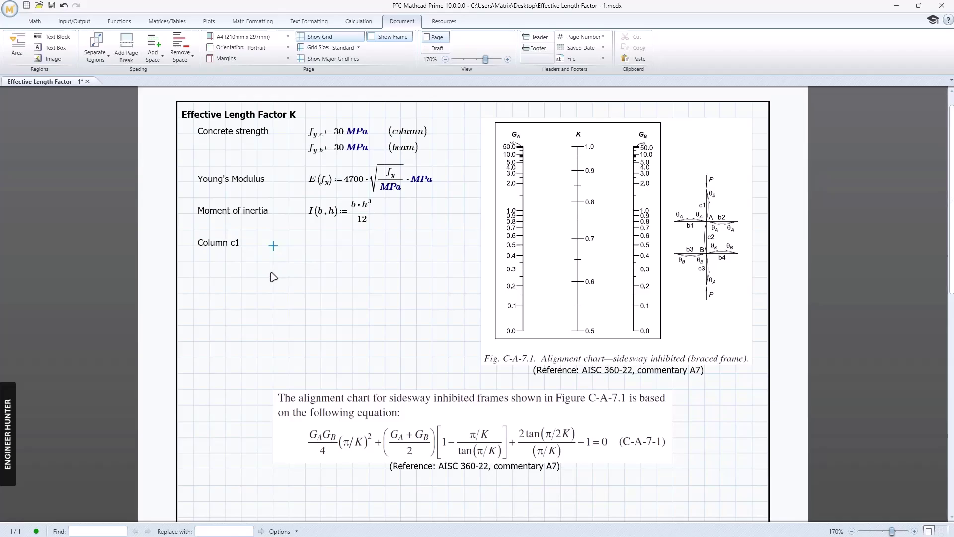
pyautogui.write('b')
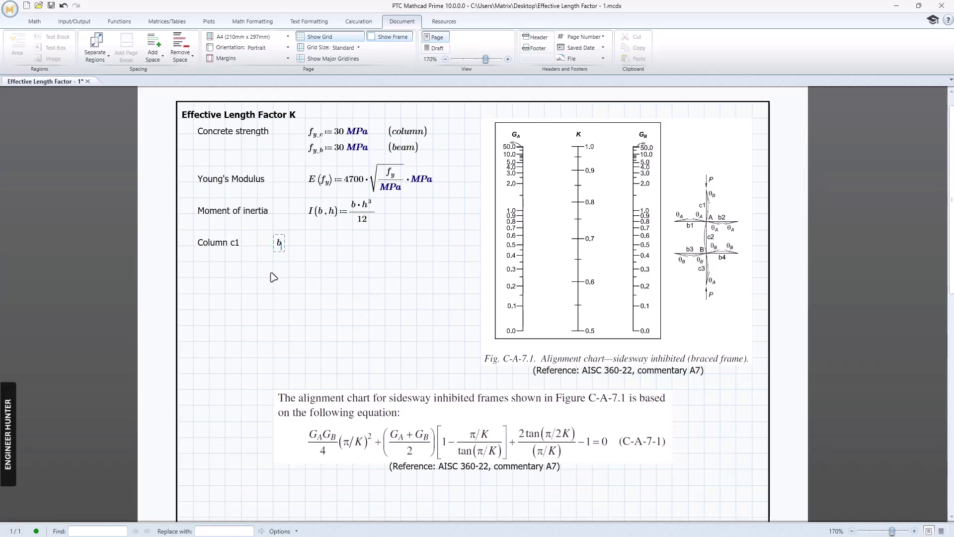
pyautogui.write('.c1:')
pyautogui.write('400mm')
pyautogui.press('Return')
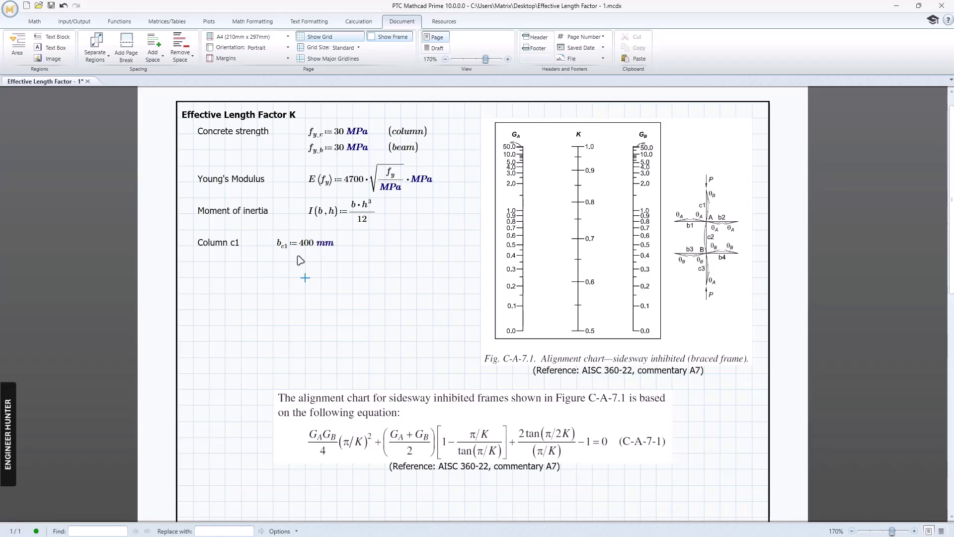
pyautogui.moveTo(283, 255); pyautogui.dragTo(255, 243)
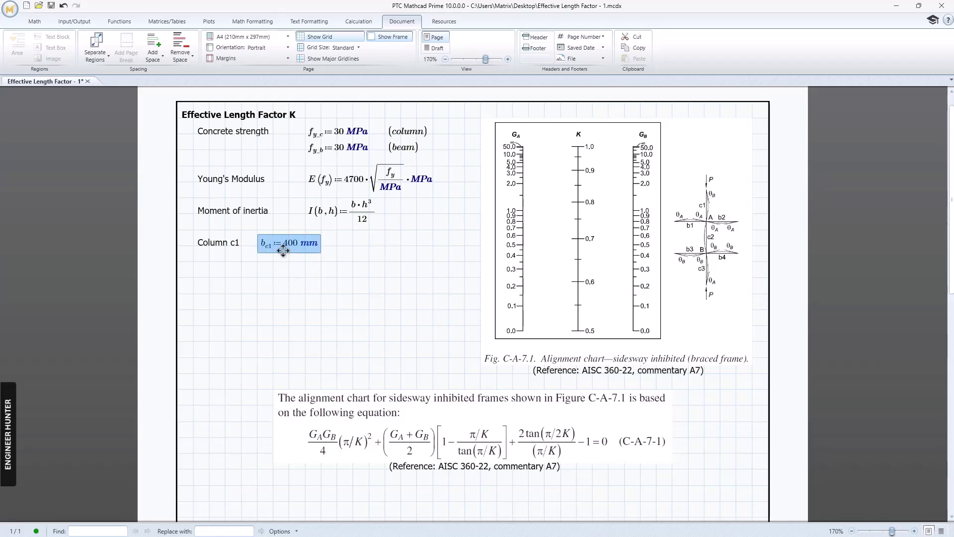
# Step: Duplicate the column c1 width definition beside itself and rename the copy's variable to h, keeping subscript c1
pyautogui.click(297, 247)
pyautogui.moveTo(316, 261); pyautogui.dragTo(280, 236)
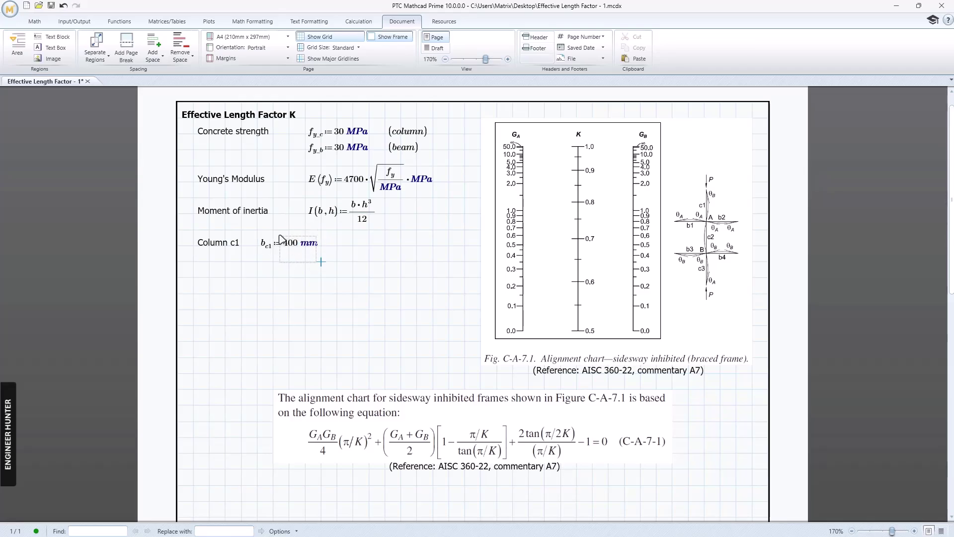
pyautogui.click(282, 239)
pyautogui.hotkey('ctrl', 'c')
pyautogui.click(340, 245)
pyautogui.hotkey('ctrl', 'v')
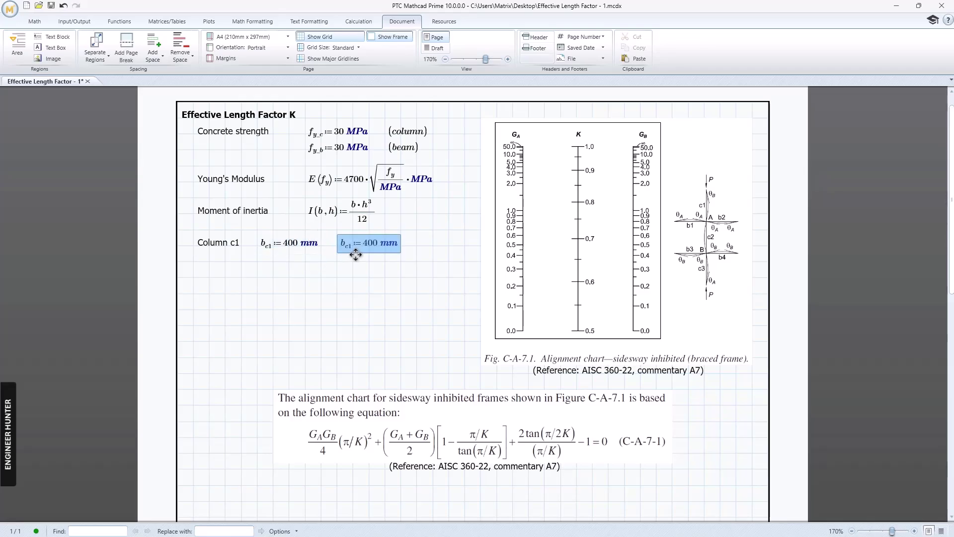
pyautogui.press('BackSpace')
pyautogui.write('h')
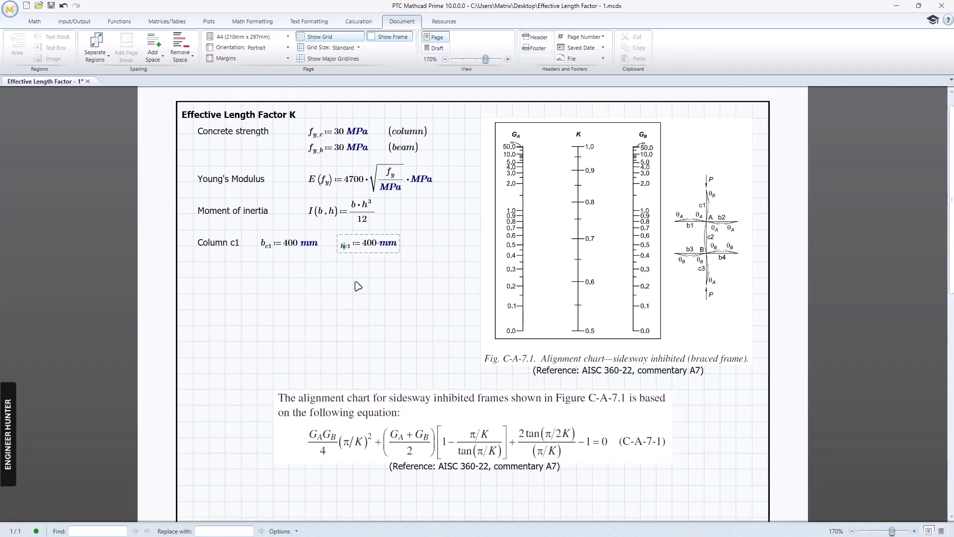
pyautogui.press('Delete')
pyautogui.write('h')
# Step: Define the column length L with subscript c1 as 3.5 m at the end of the Column c1 row
pyautogui.click(417, 245)
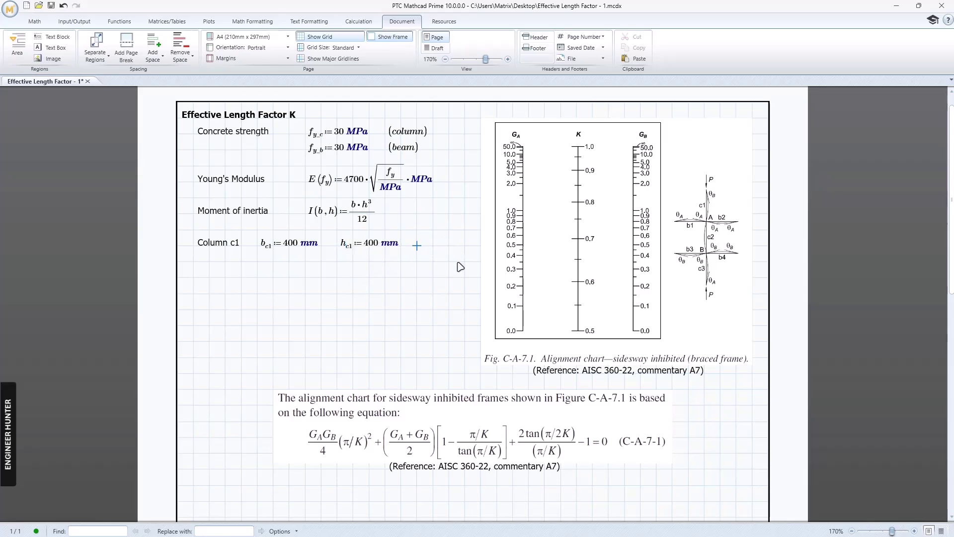
pyautogui.write('L')
pyautogui.write('.c')
pyautogui.press('BackSpace')
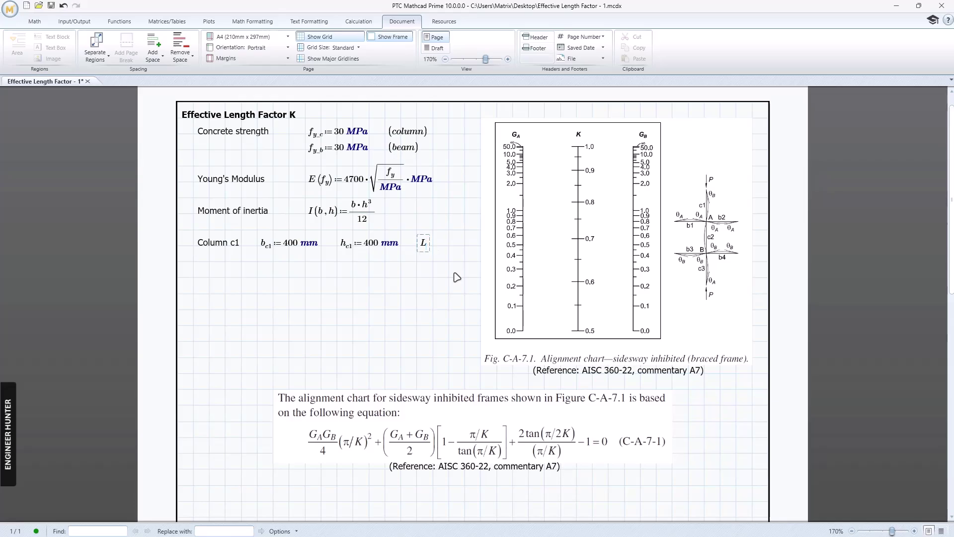
pyautogui.write('.c1:')
pyautogui.write('3.5')
pyautogui.write('m')
# Step: Copy the whole Column c1 row and paste it twice directly below
pyautogui.moveTo(460, 271); pyautogui.dragTo(204, 238)
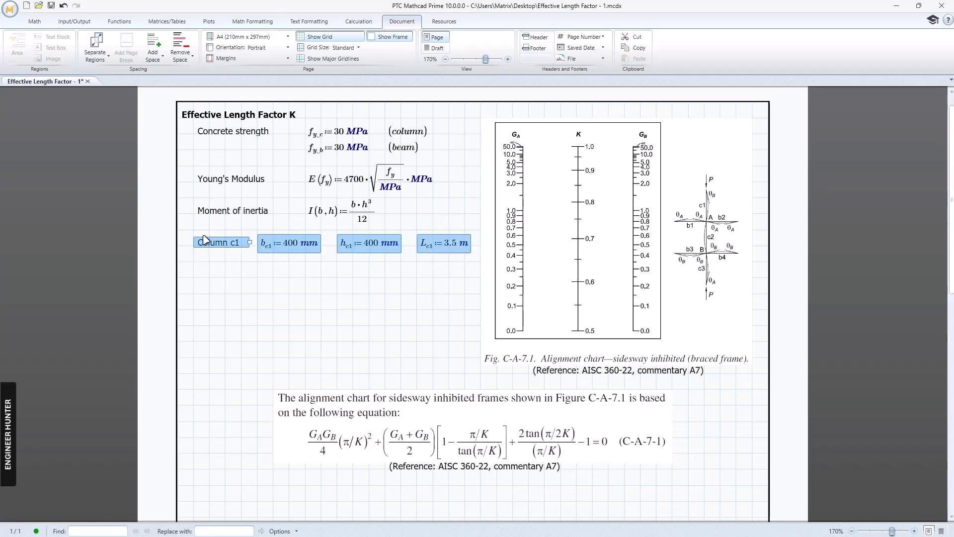
pyautogui.hotkey('ctrl', 'c')
pyautogui.click(197, 267)
pyautogui.hotkey('ctrl', 'v')
pyautogui.click(196, 280)
pyautogui.hotkey('ctrl', 'v')
# Step: Rename the labels of the two copied rows to "Column c2" and "Column c3"
pyautogui.click(239, 259)
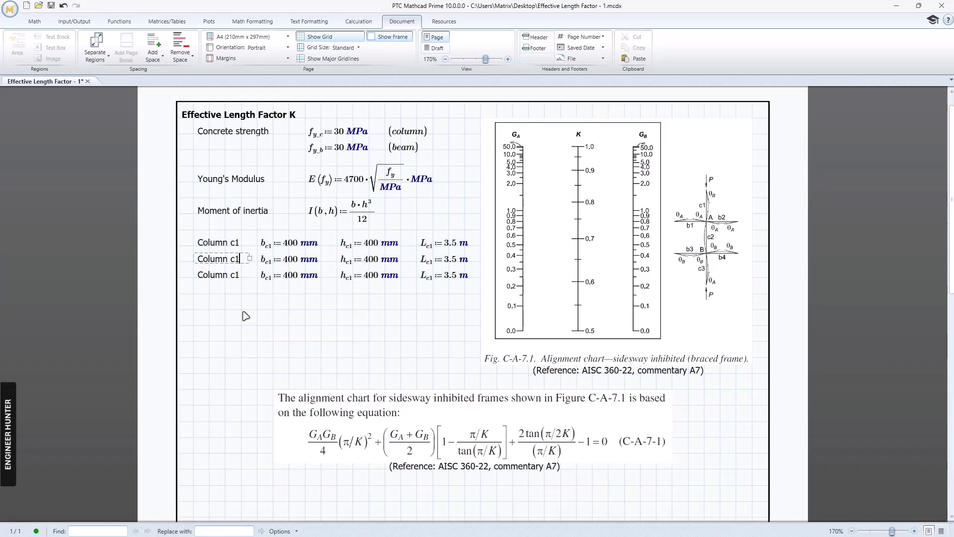
pyautogui.write('2')
pyautogui.press('Down')
pyautogui.write('3')
pyautogui.click(265, 323)
# Step: Change the subscripts of the copied width variables b to c2 and c3 to match their rows
pyautogui.click(272, 260)
pyautogui.click(273, 282)
pyautogui.press('BackSpace')
pyautogui.write('3')
# Step: Change the subscripts of the copied h and L variables to c2 in the second column row and c3 in the third
pyautogui.click(350, 262)
pyautogui.press('BackSpace')
pyautogui.write('2')
pyautogui.press('Down')
pyautogui.press('Down')
pyautogui.press('Up')
pyautogui.press('Tab')
pyautogui.press('BackSpace')
pyautogui.write('3')
pyautogui.click(352, 279)
pyautogui.press('BackSpace')
pyautogui.write('3')
pyautogui.click(436, 262)
pyautogui.press('BackSpace')
pyautogui.write('2')
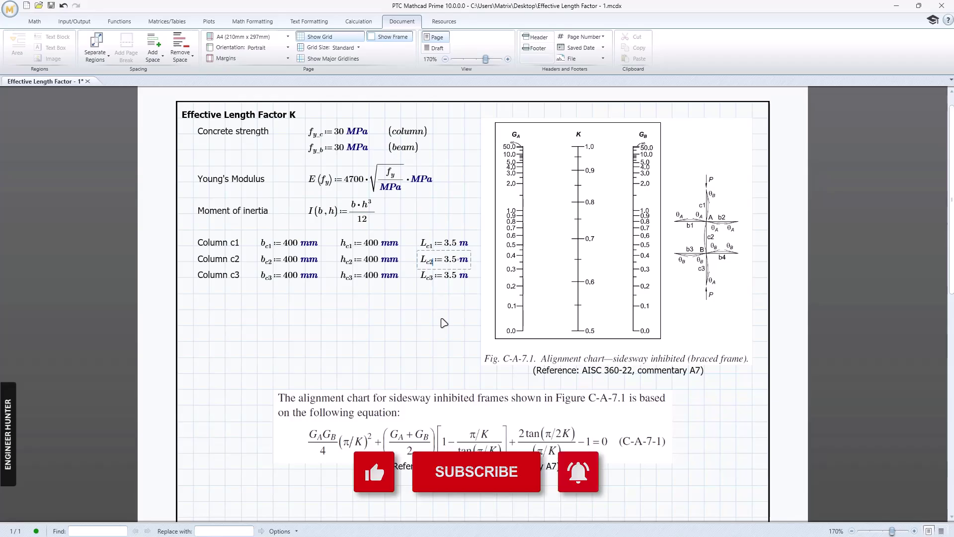
pyautogui.click(442, 321)
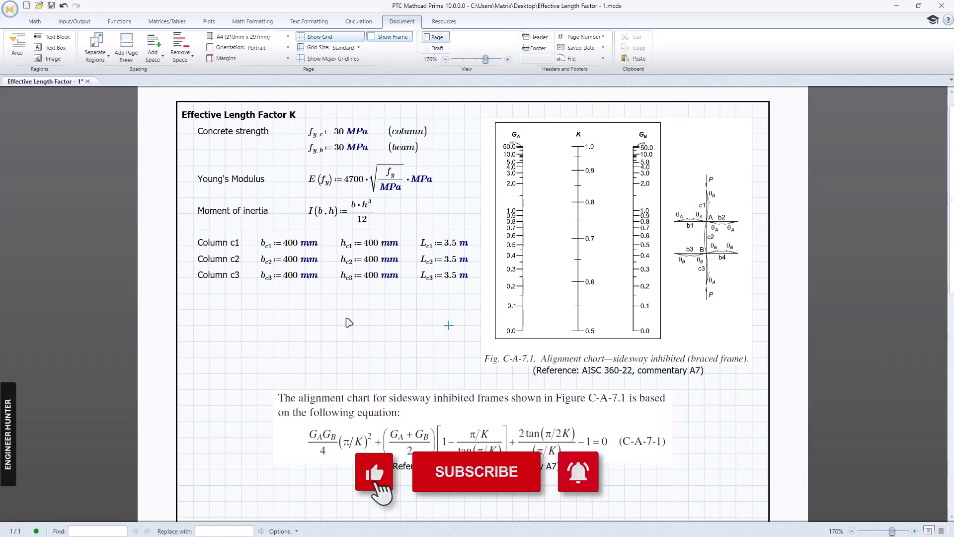
pyautogui.scroll(-3, 394, 301)
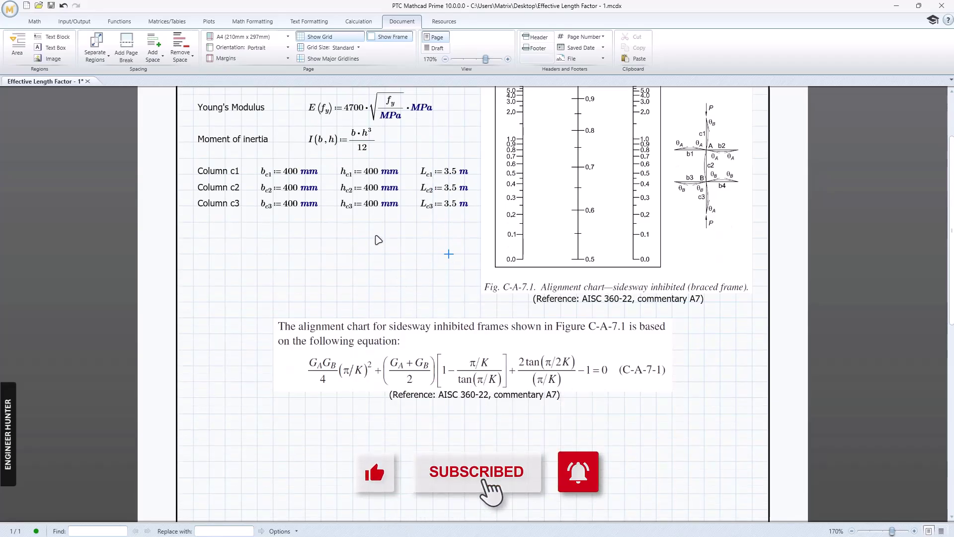
pyautogui.scroll(3, 441, 301)
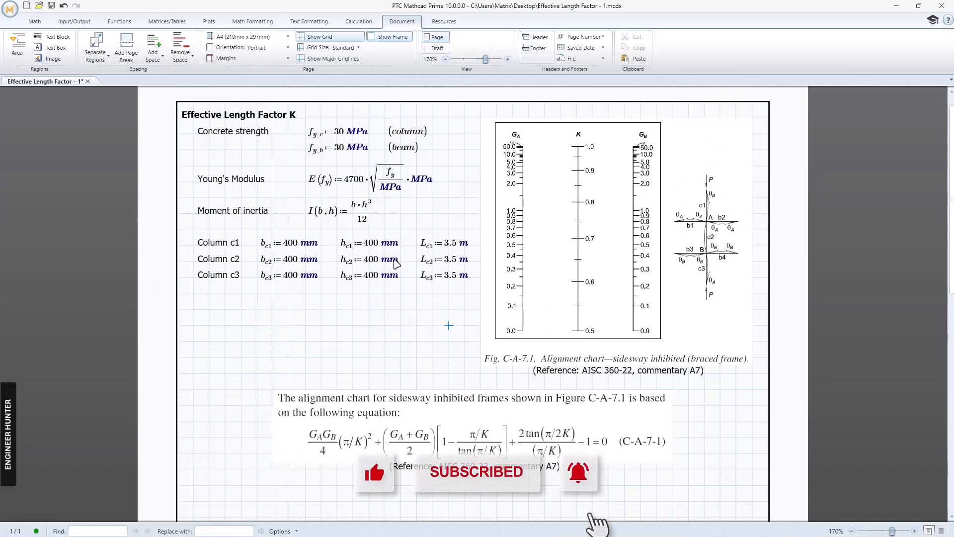
pyautogui.moveTo(442, 302); pyautogui.dragTo(188, 234)
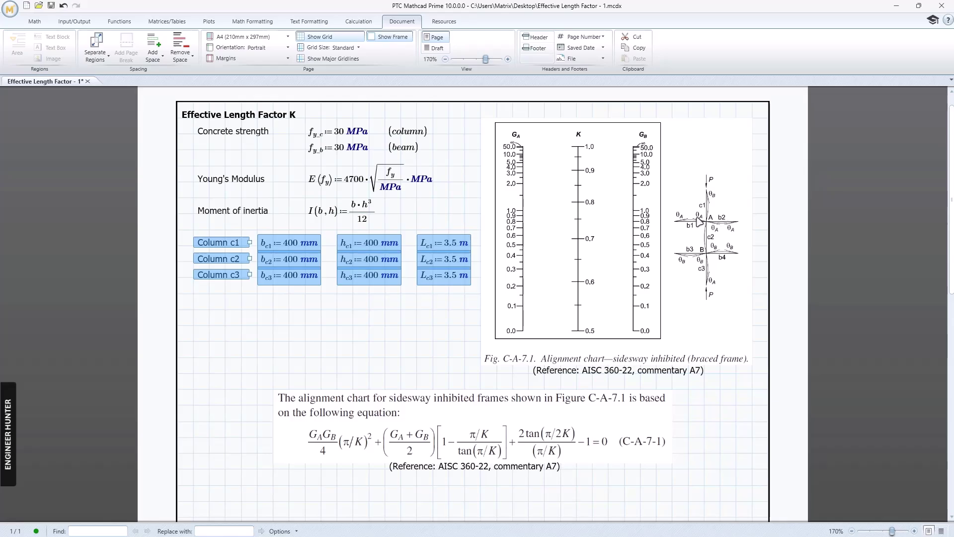
pyautogui.click(288, 308)
# Step: Move the alignment chart equation image and its reference caption further down the page to free space above
pyautogui.scroll(-6, 308, 298)
pyautogui.scroll(-1, 348, 290)
pyautogui.moveTo(496, 351); pyautogui.dragTo(409, 327)
pyautogui.press('Down')
pyautogui.press('Down')
pyautogui.press('Down')
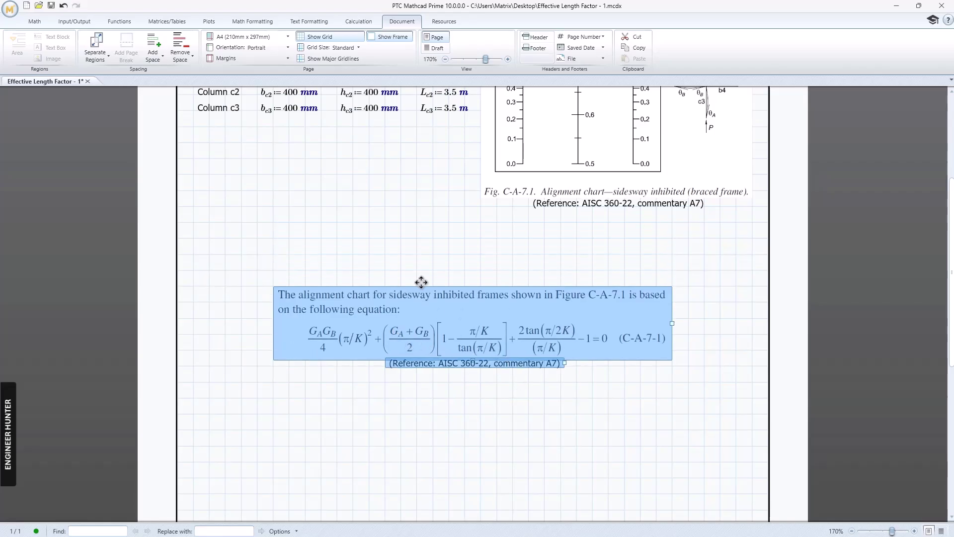
pyautogui.press('Down')
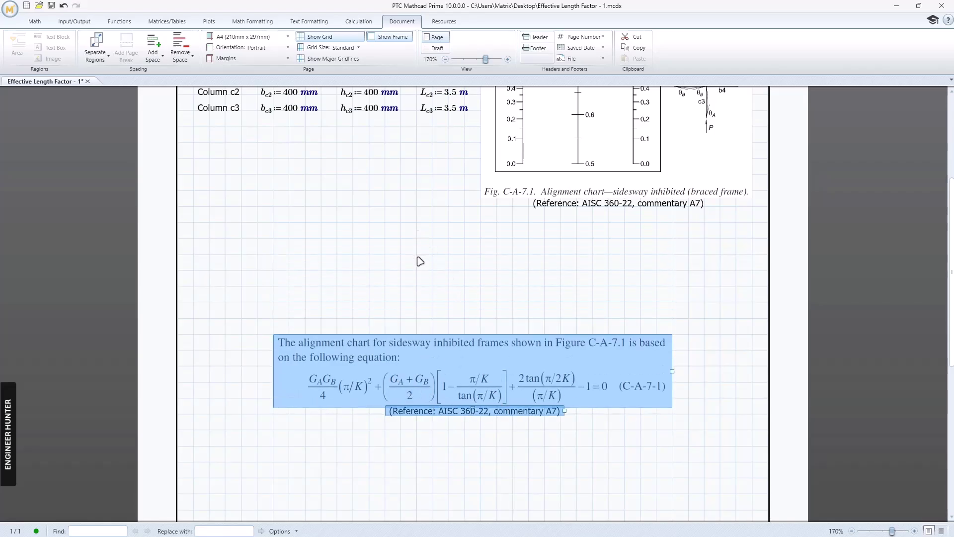
pyautogui.click(417, 254)
# Step: Paste rows for beams b1 and b2 (300 × 500 mm) and b3 and b4 (400 × 600 mm), lengths 5 and 6 m, below Column c3
pyautogui.scroll(6, 294, 273)
pyautogui.scroll(2, 290, 253)
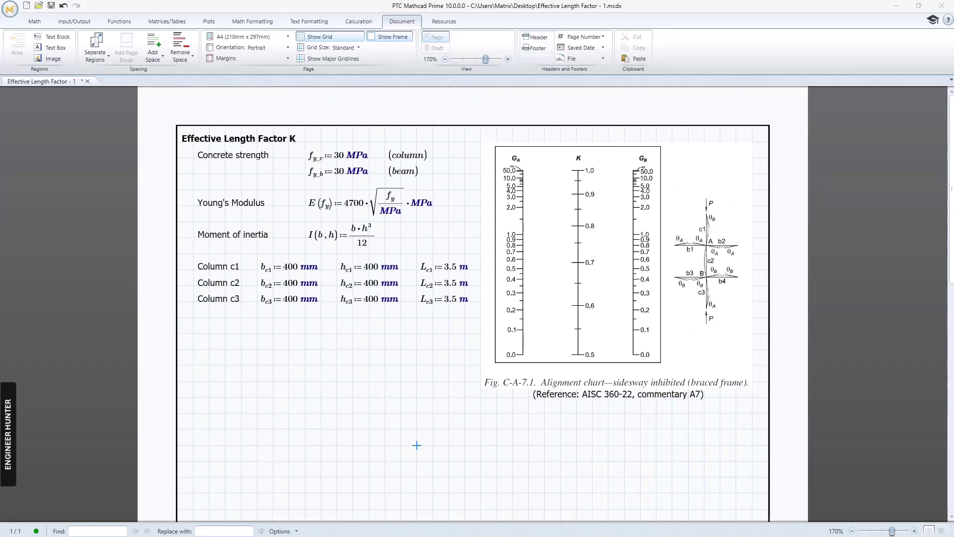
pyautogui.click(194, 331)
pyautogui.hotkey('ctrl', 'v')
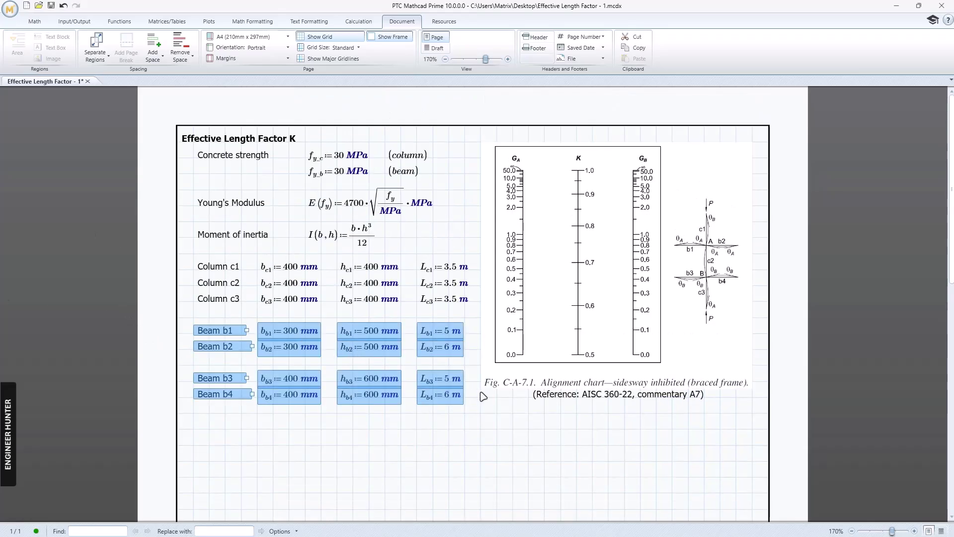
# Step: Check the beam pairs b1–b2 and b3–b4 against the frame diagram and save the worksheet
pyautogui.scroll(-4, 477, 393)
pyautogui.click(480, 349)
pyautogui.moveTo(194, 229); pyautogui.dragTo(525, 252)
pyautogui.moveTo(191, 273); pyautogui.dragTo(472, 308)
pyautogui.scroll(2, 686, 236)
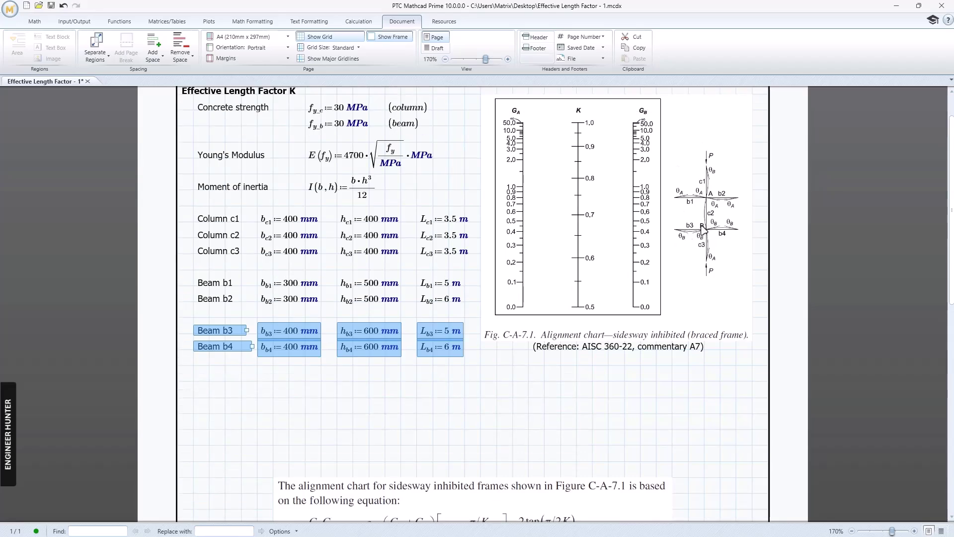
pyautogui.click(512, 413)
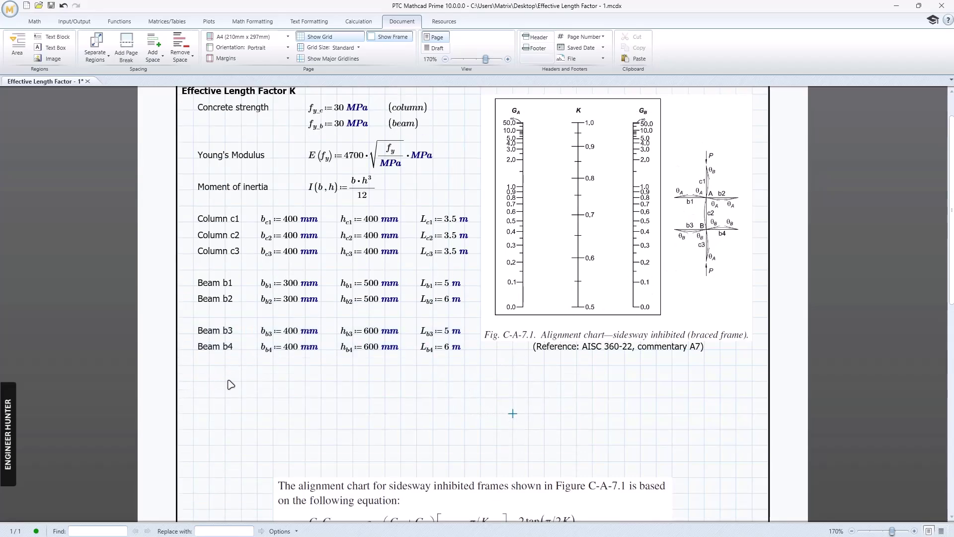
pyautogui.scroll(-6, 230, 384)
pyautogui.scroll(8, 491, 370)
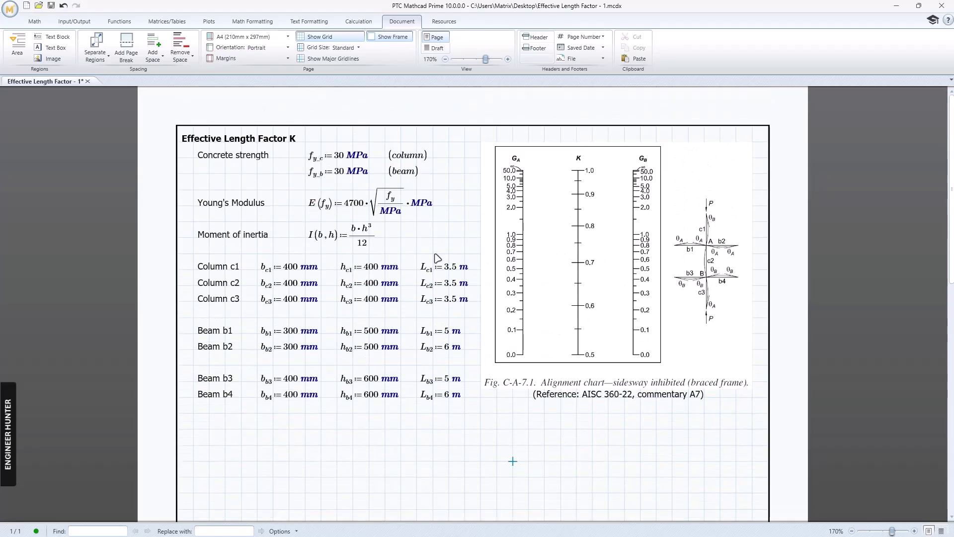
pyautogui.hotkey('ctrl', 's')
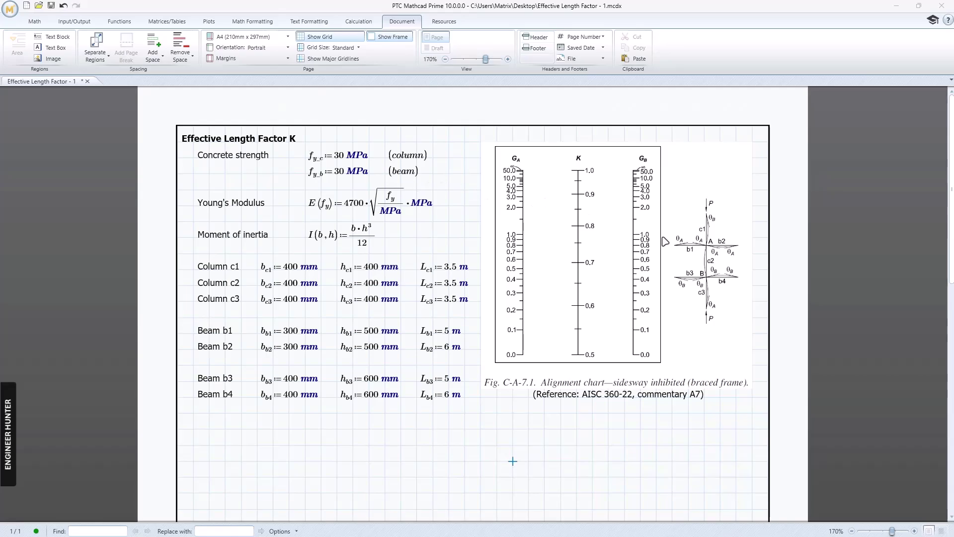
# Step: Switch to the AISC specification PDF and examine the alignment charts and the equation for G (C-A-7-3) with the window maximized
pyautogui.moveTo(953, 27); pyautogui.dragTo(502, 35)
pyautogui.scroll(-3, 435, 237)
pyautogui.scroll(2, 433, 238)
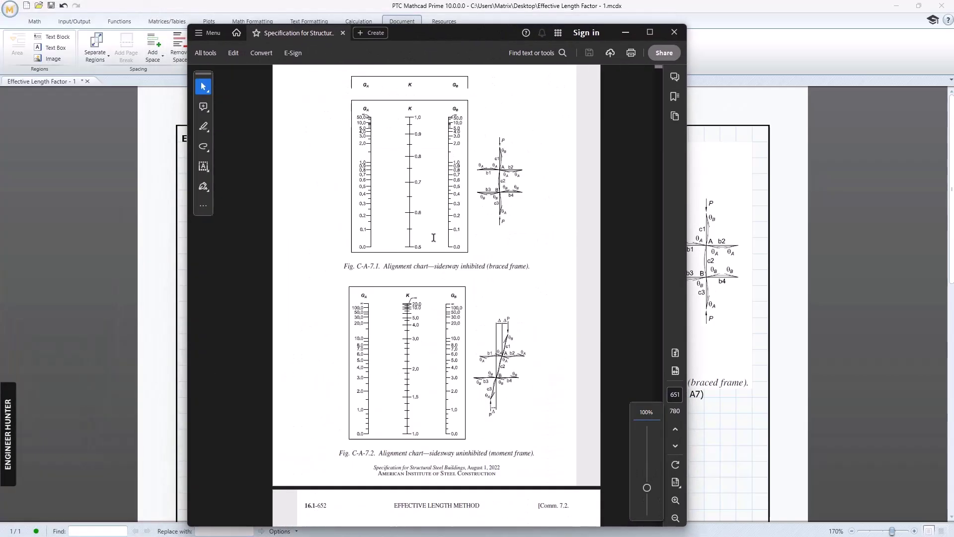
pyautogui.scroll(-10, 434, 237)
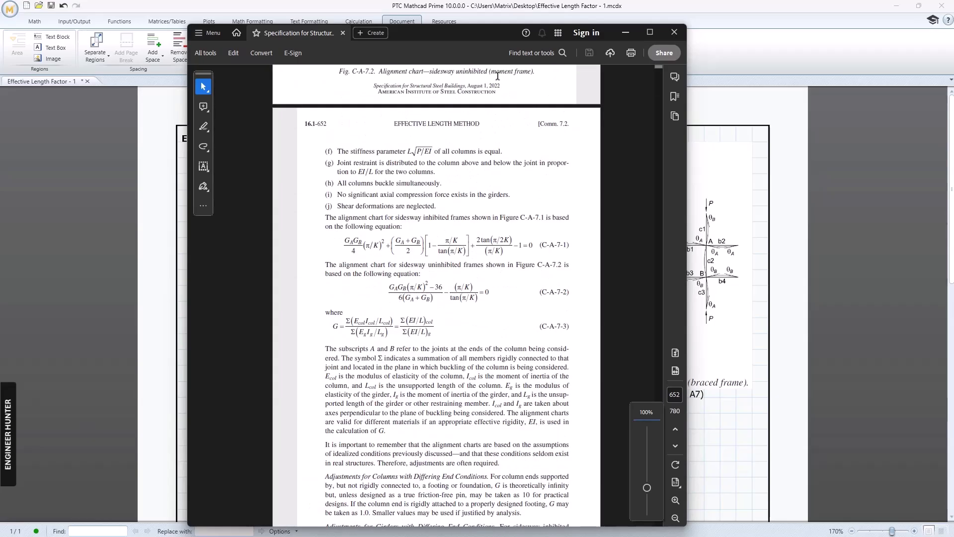
pyautogui.doubleClick(490, 34)
pyautogui.scroll(-3, 474, 217)
pyautogui.scroll(3, 474, 217)
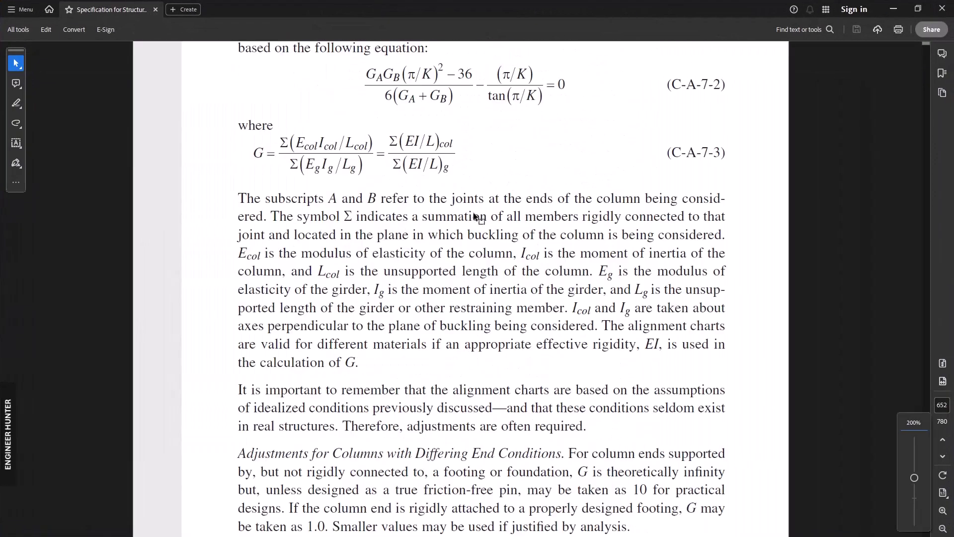
# Step: Examine the G adjustments for columns with differing end conditions, highlighting the pinned and rigidly attached cases
pyautogui.scroll(-3, 474, 218)
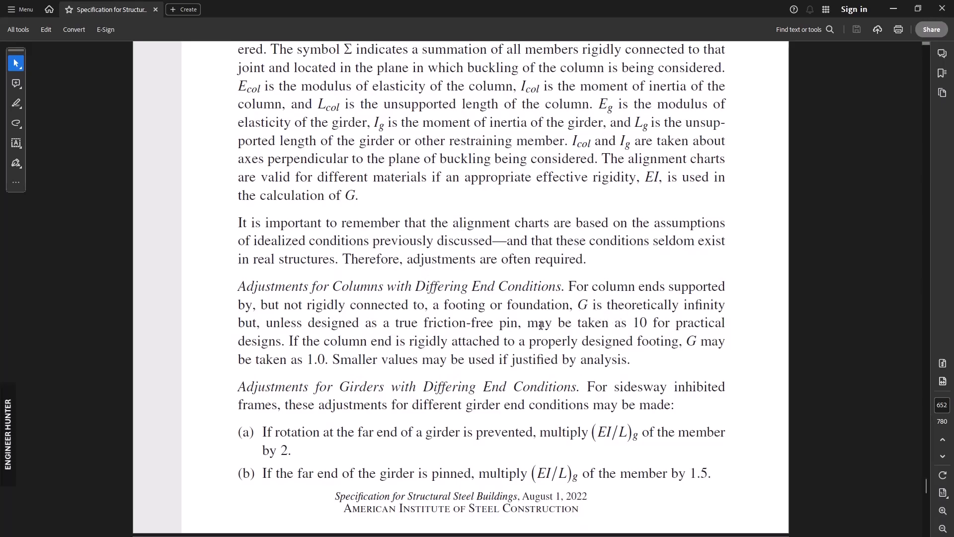
pyautogui.moveTo(513, 324); pyautogui.dragTo(395, 322)
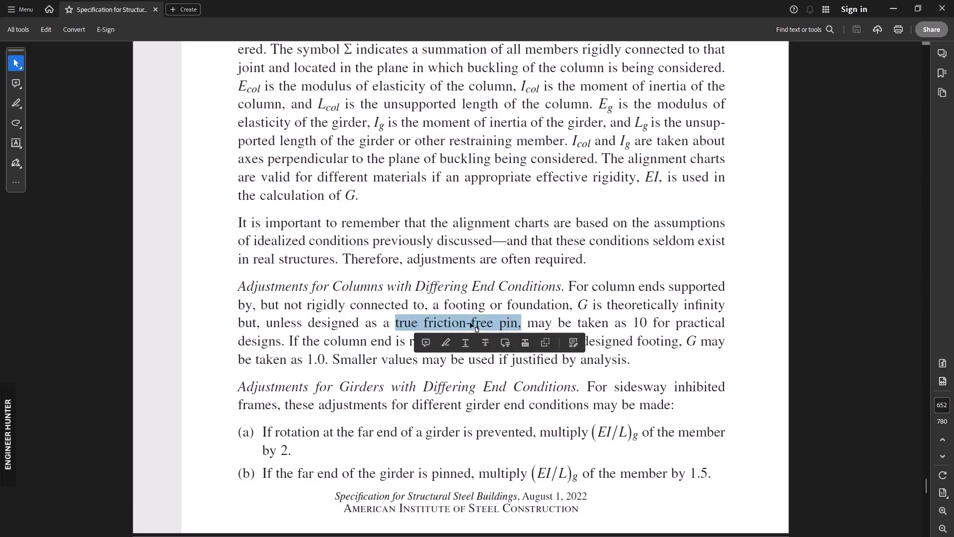
pyautogui.moveTo(632, 323); pyautogui.dragTo(646, 324)
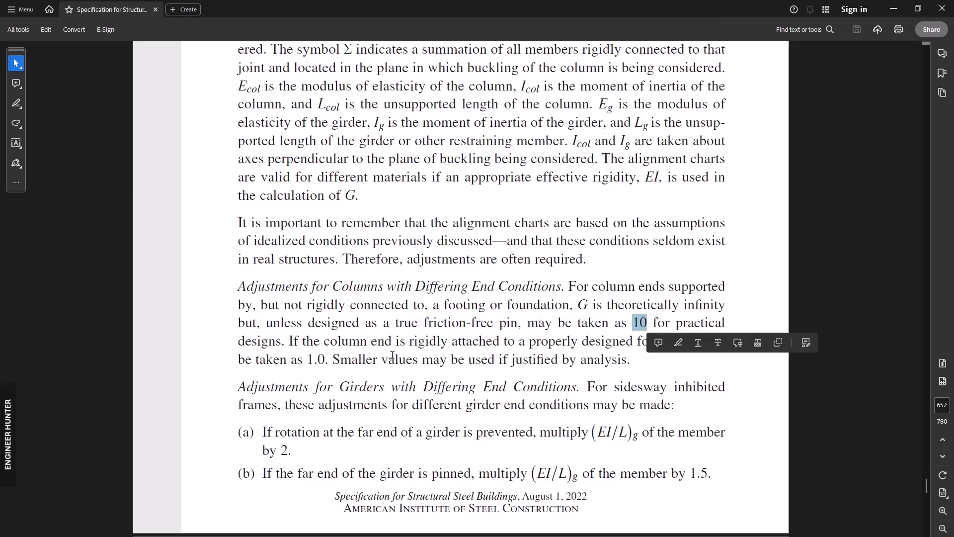
pyautogui.moveTo(410, 341); pyautogui.dragTo(442, 343)
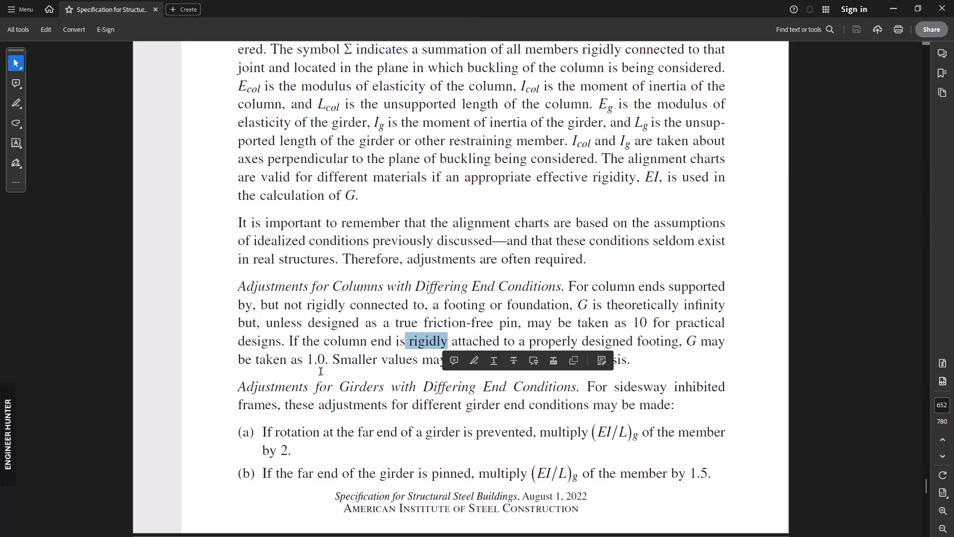
pyautogui.moveTo(324, 359); pyautogui.dragTo(308, 359)
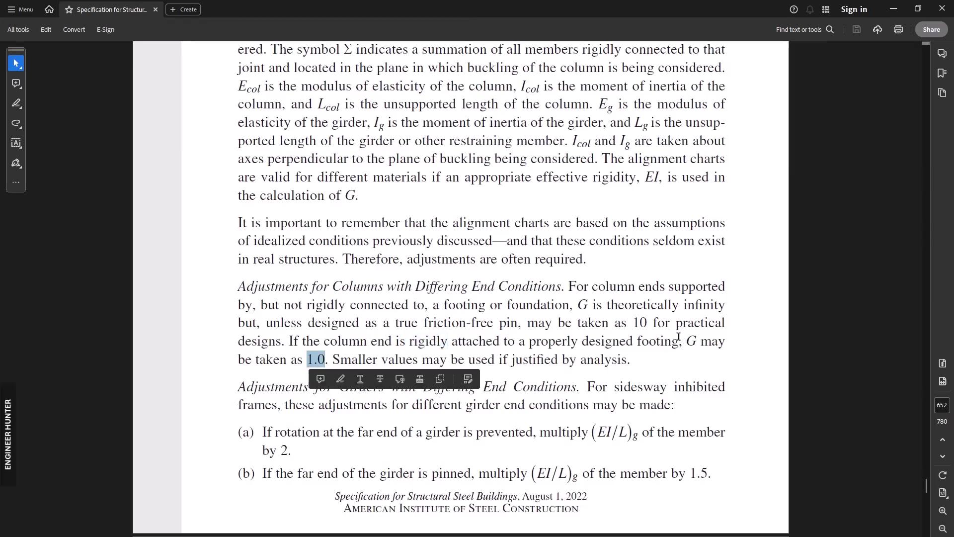
pyautogui.moveTo(685, 340); pyautogui.dragTo(724, 340)
# Step: Switch back to the Mathcad worksheet and define Joint_A below the Beam b4 row with a combo box as its value
pyautogui.moveTo(720, 10); pyautogui.dragTo(0, 79)
pyautogui.scroll(-3, 288, 363)
pyautogui.click(225, 357)
pyautogui.scroll(-3, 316, 336)
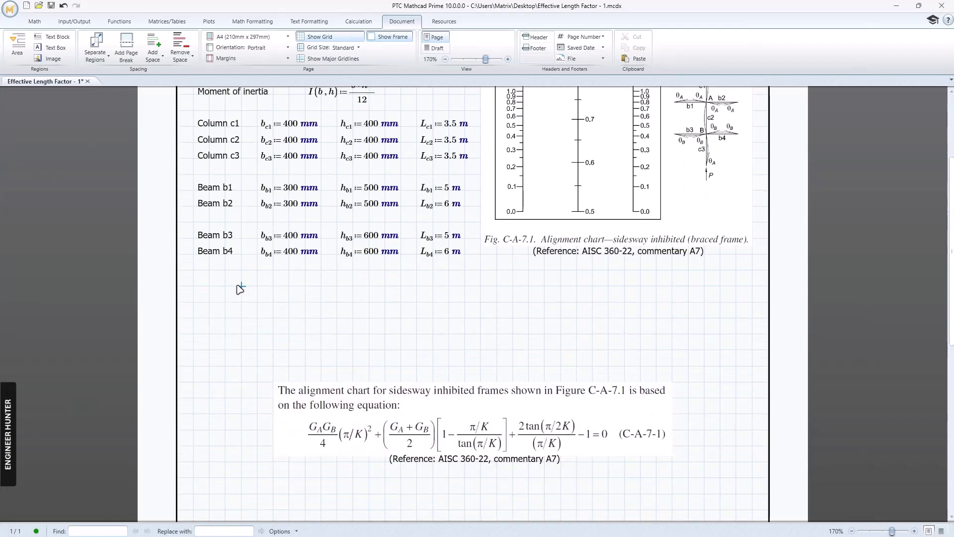
pyautogui.write('Joing')
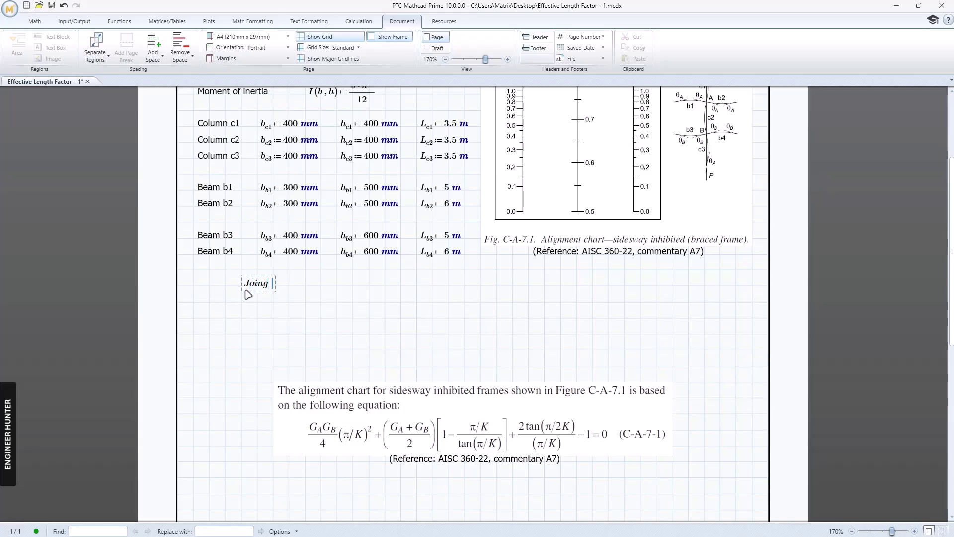
pyautogui.press('BackSpace')
pyautogui.write('t_A:=')
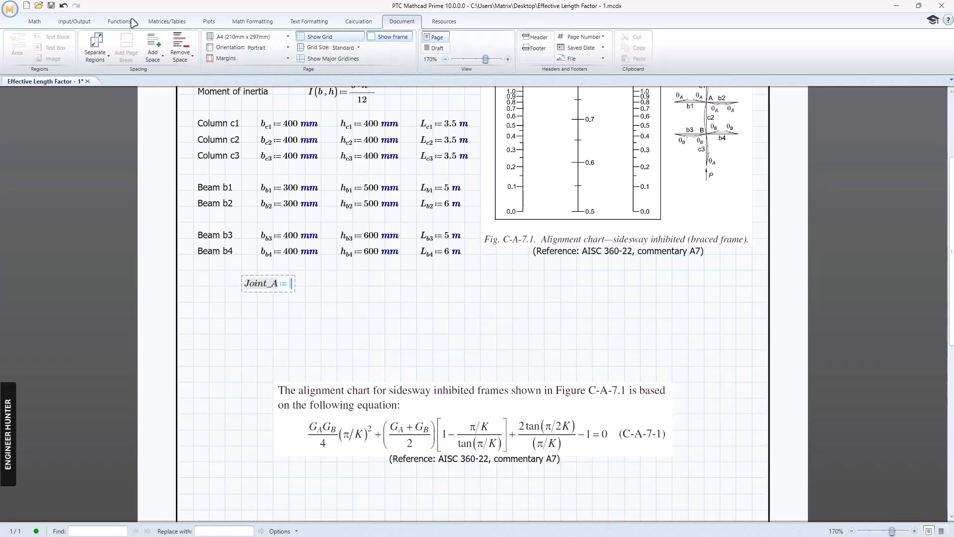
pyautogui.click(64, 20)
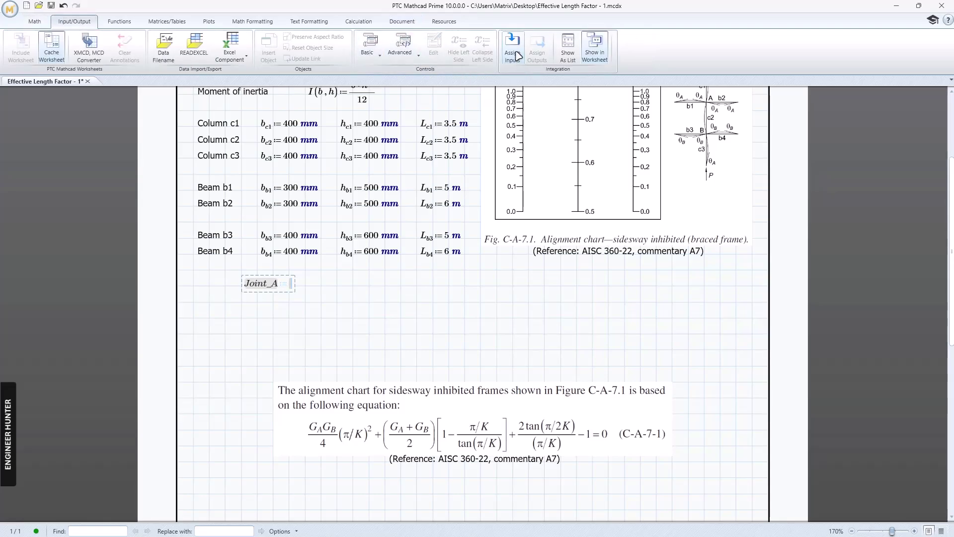
pyautogui.click(376, 60)
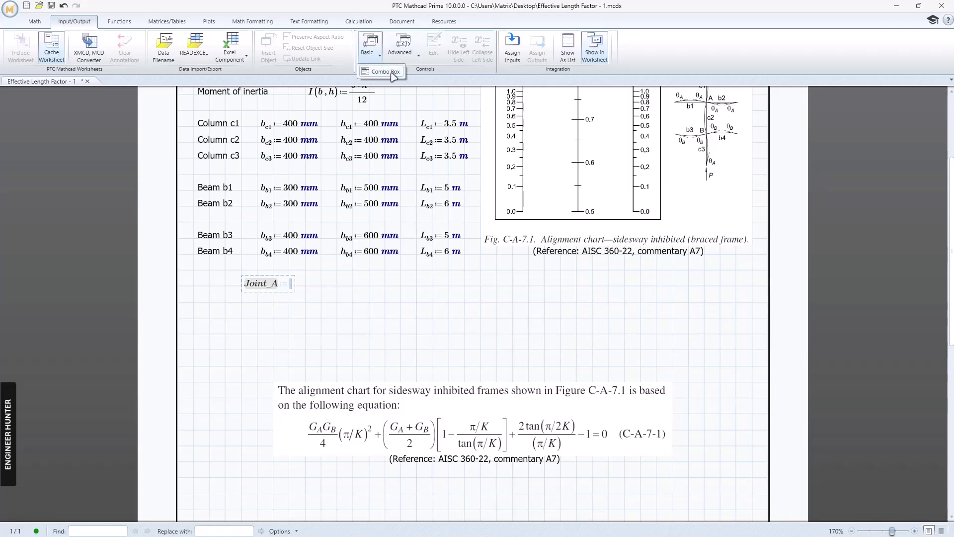
pyautogui.click(391, 73)
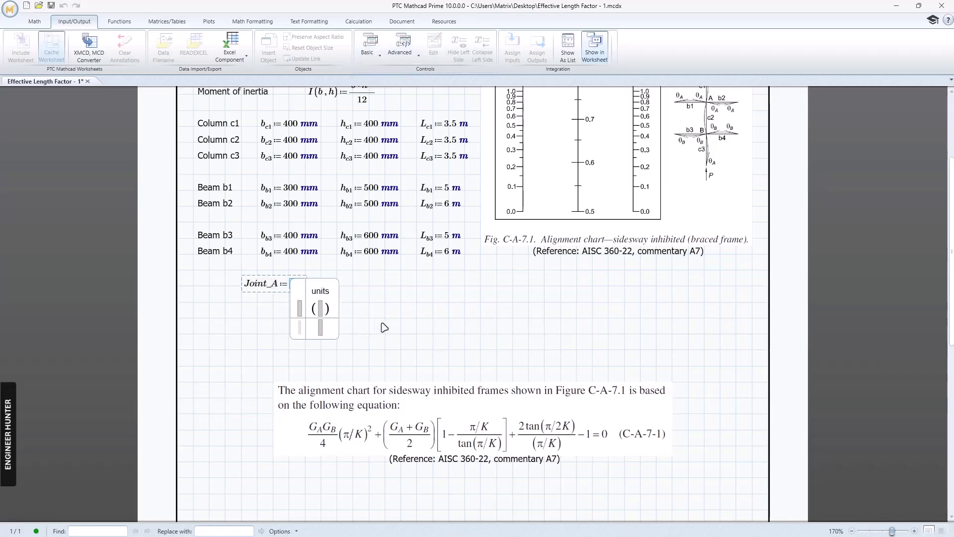
# Step: Fill the Joint_A combo box with the options Fixed and Pinned, using the string values "Fixed" and "Pinned"
pyautogui.write('Fixed')
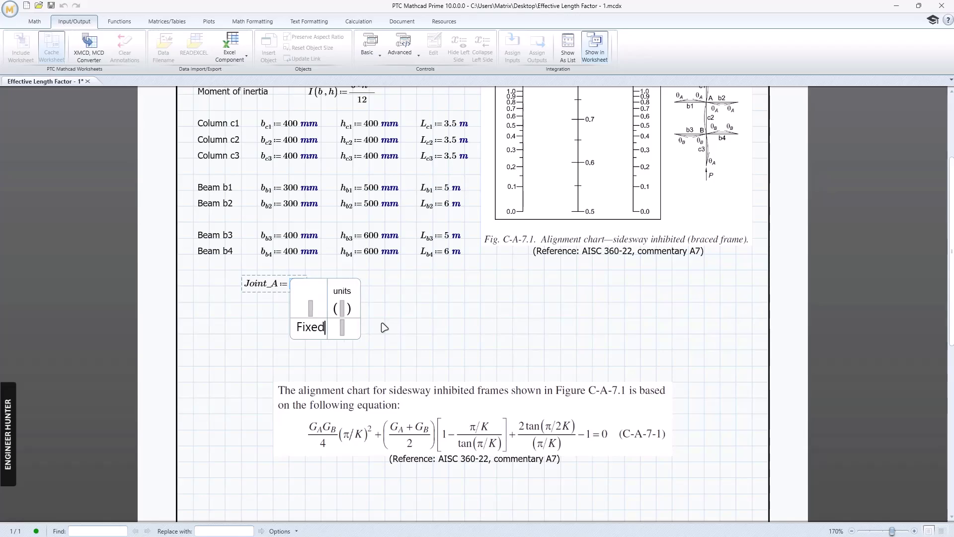
pyautogui.press('Tab')
pyautogui.write('"Fixed')
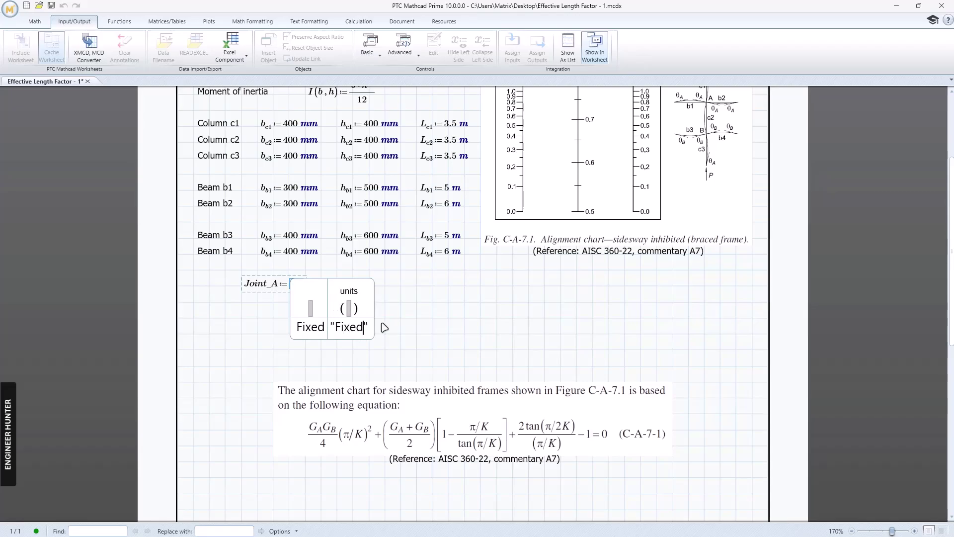
pyautogui.press('Return')
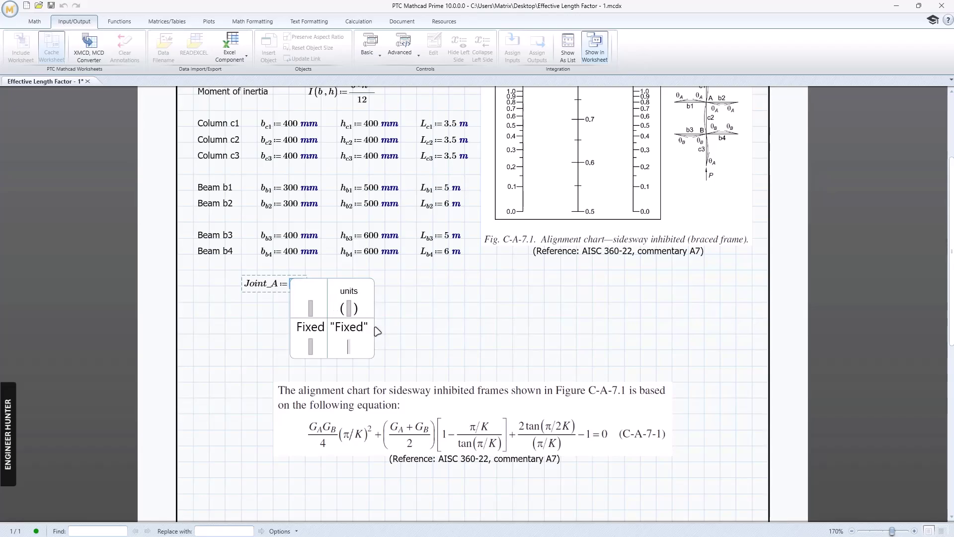
pyautogui.write('"Pinnned')
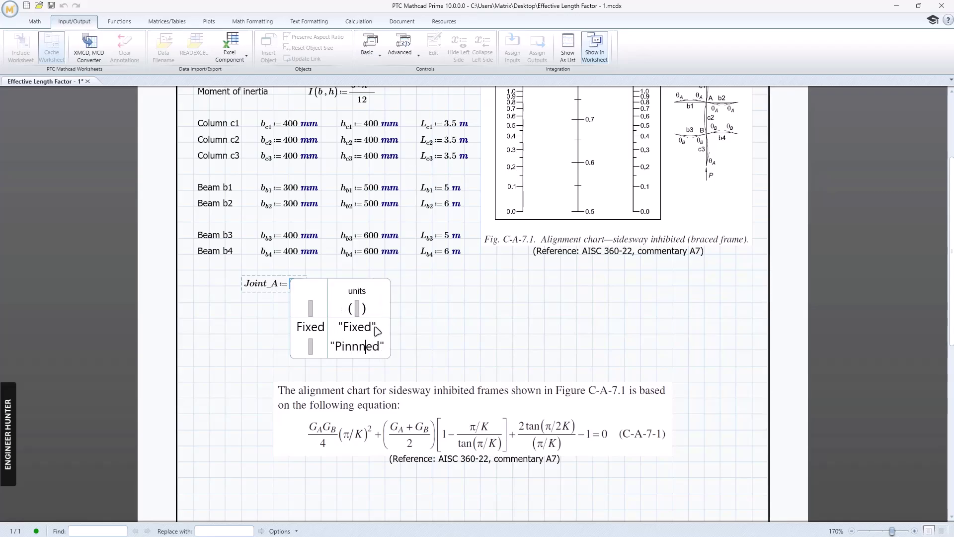
pyautogui.press('BackSpace')
pyautogui.moveTo(375, 346); pyautogui.dragTo(336, 345)
pyautogui.hotkey('ctrl', 'c')
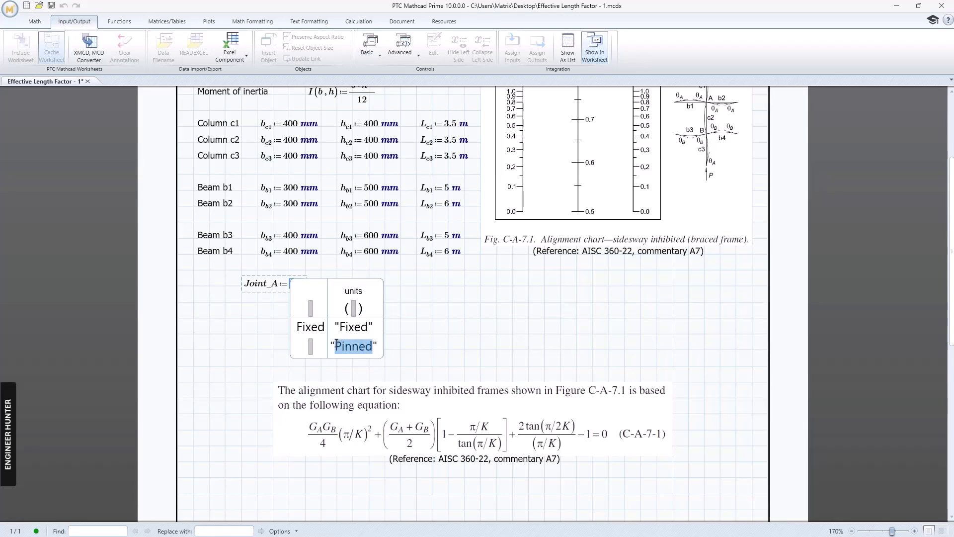
pyautogui.click(309, 350)
pyautogui.hotkey('ctrl', 'v')
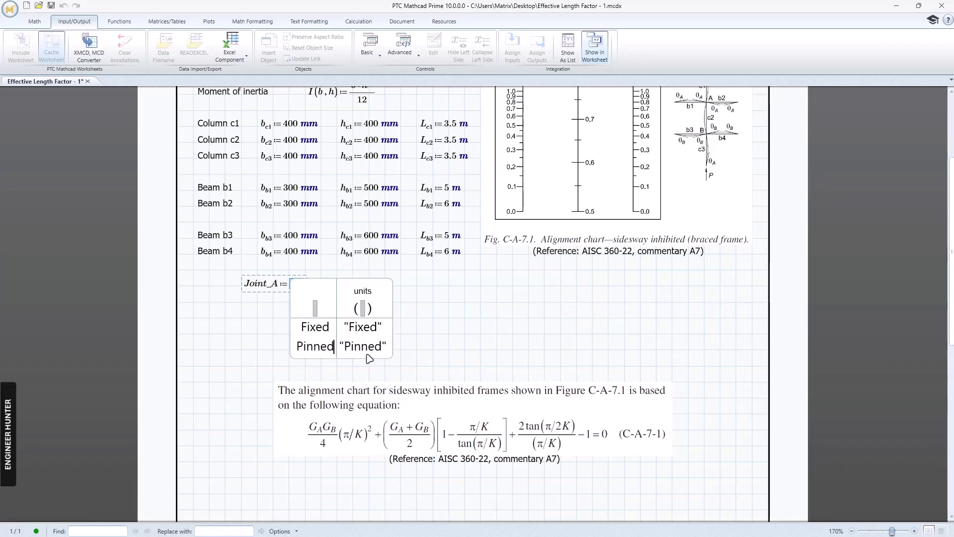
# Step: Add a third option Compute with the string value "Compute" to the Joint_A combo box and finish editing it
pyautogui.press('Return')
pyautogui.write('Compute')
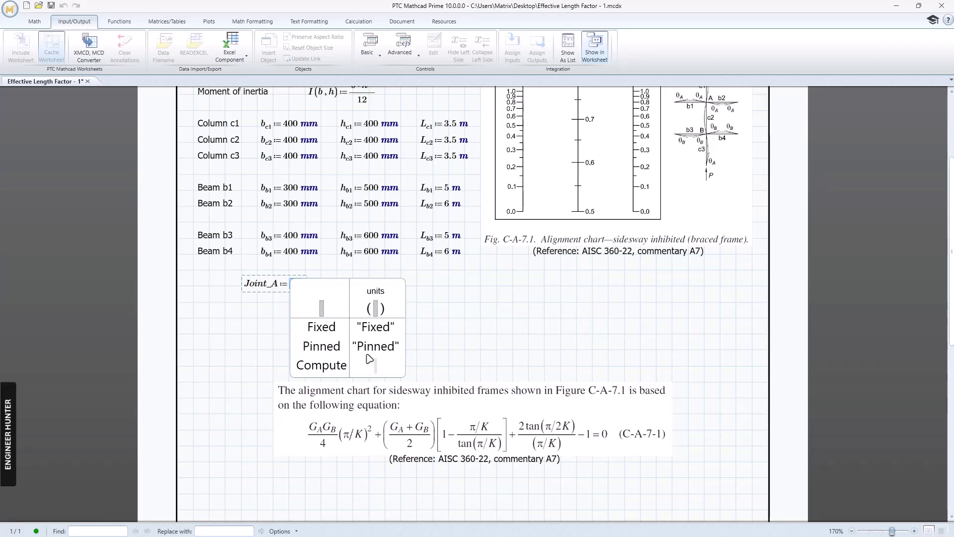
pyautogui.write('"Compute')
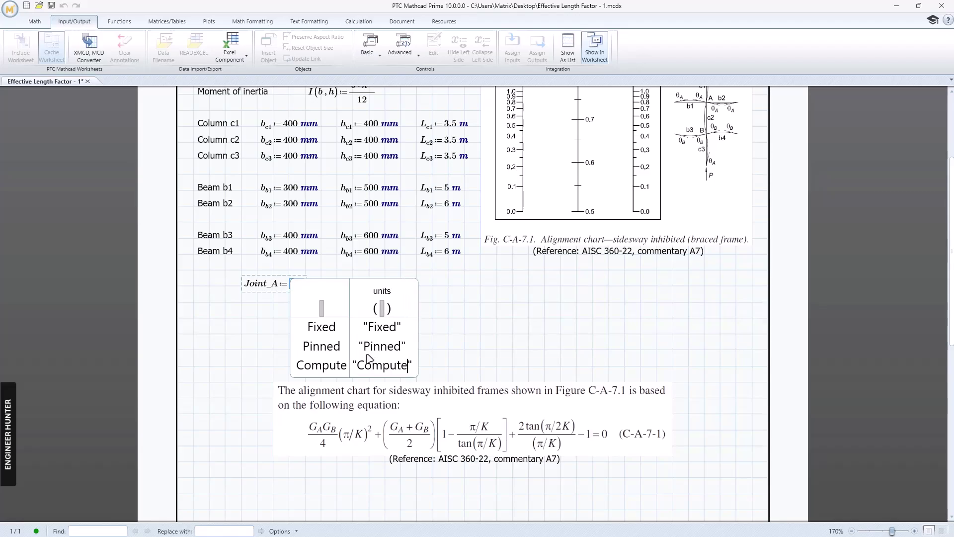
pyautogui.click(464, 329)
# Step: Copy the Joint_A combo box definition and choose the empty spot beside it, below the alignment chart reference
pyautogui.moveTo(369, 302); pyautogui.dragTo(251, 288)
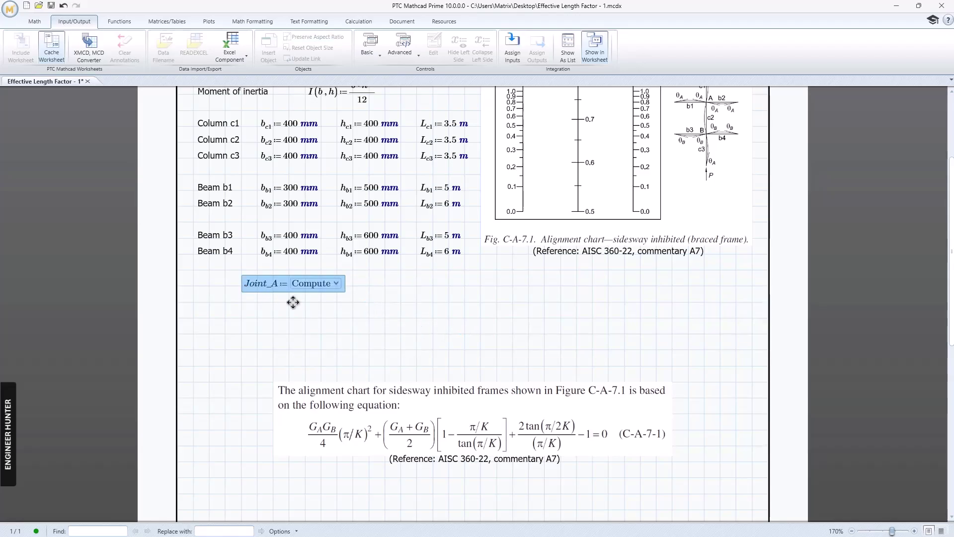
pyautogui.hotkey('ctrl', 'c')
pyautogui.click(483, 286)
pyautogui.click(515, 287)
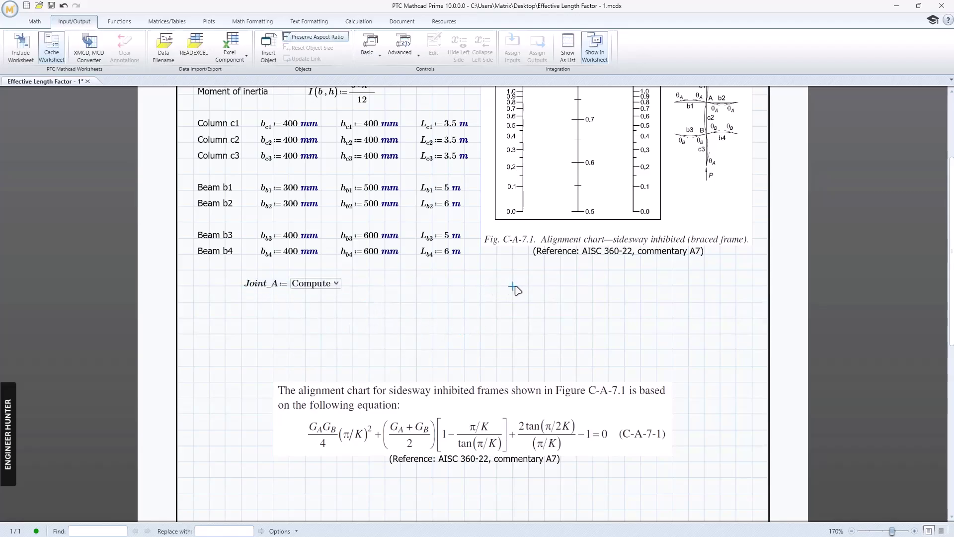
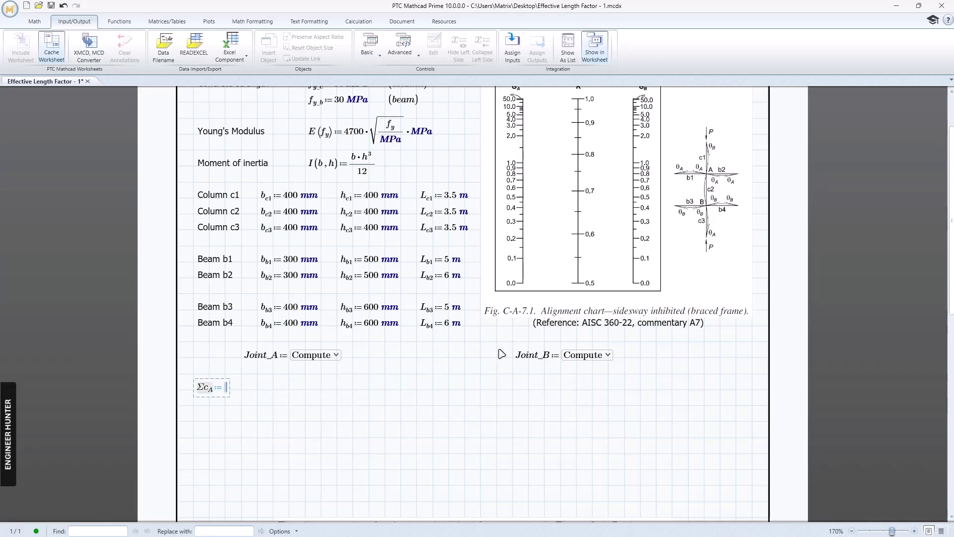
# Step: Enter EI/L + EI/L as the placeholder expression for Σc_A below Joint_A
pyautogui.scroll(3, 525, 325)
pyautogui.scroll(-3, 597, 298)
pyautogui.scroll(-2, 254, 370)
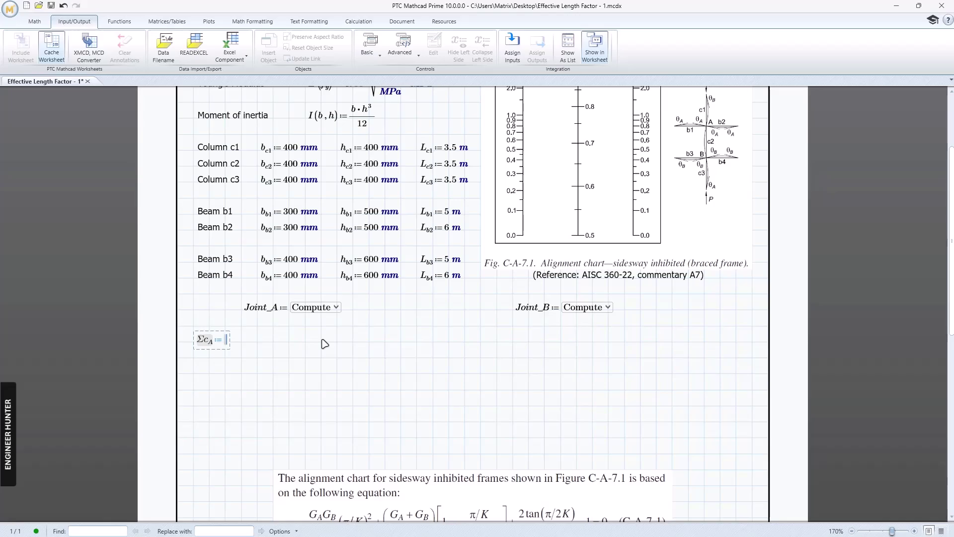
pyautogui.write('/')
pyautogui.write('EI')
pyautogui.press('Down')
pyautogui.write('/EI')
pyautogui.press('Down')
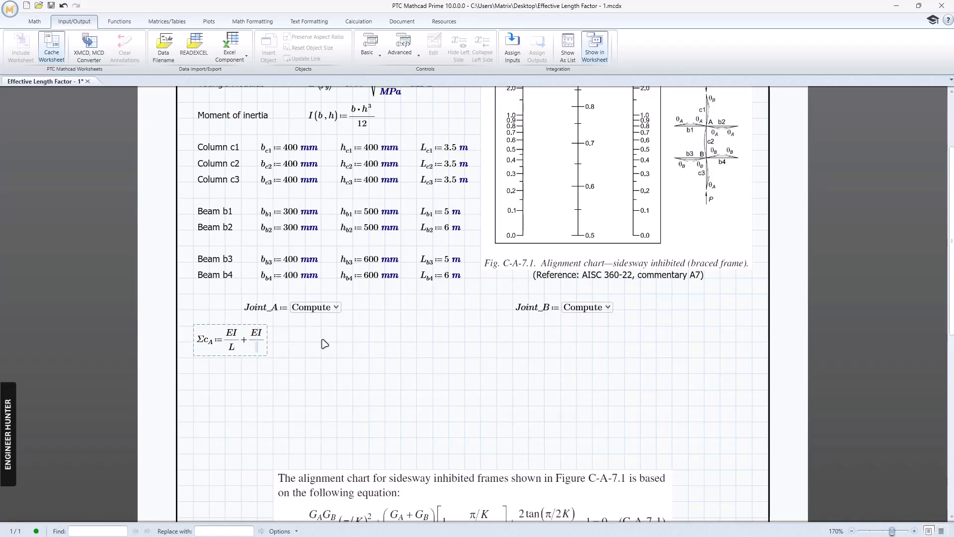
pyautogui.click(325, 343)
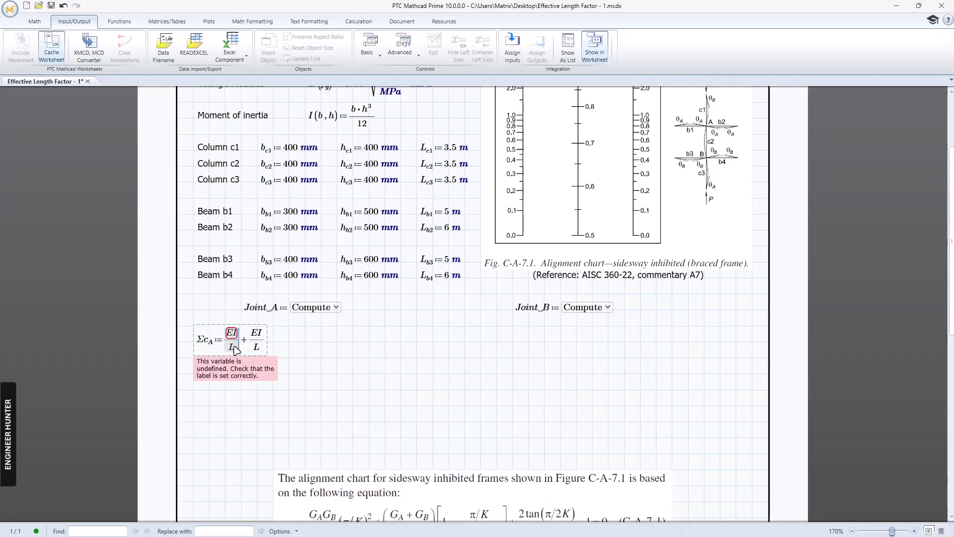
pyautogui.click(263, 170)
pyautogui.click(252, 339)
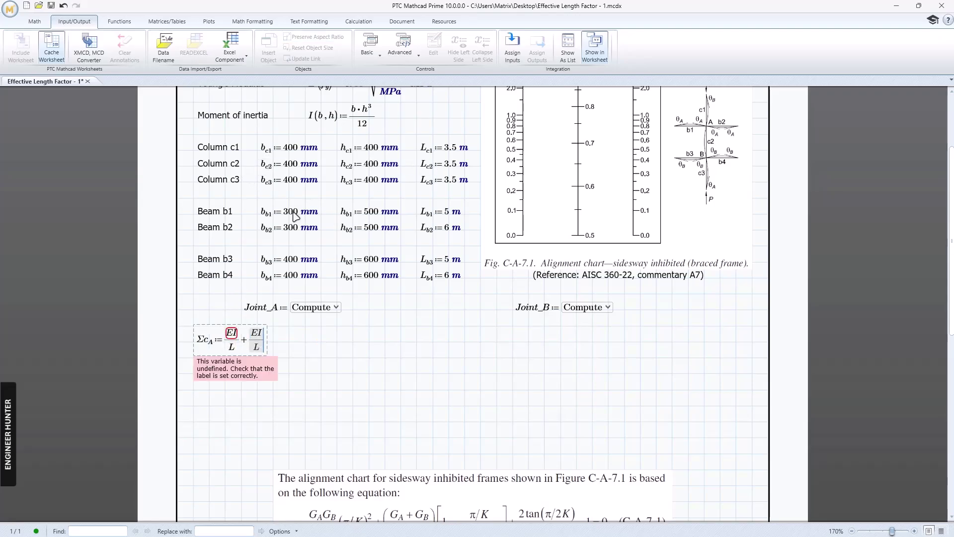
pyautogui.click(235, 147)
pyautogui.scroll(2, 712, 159)
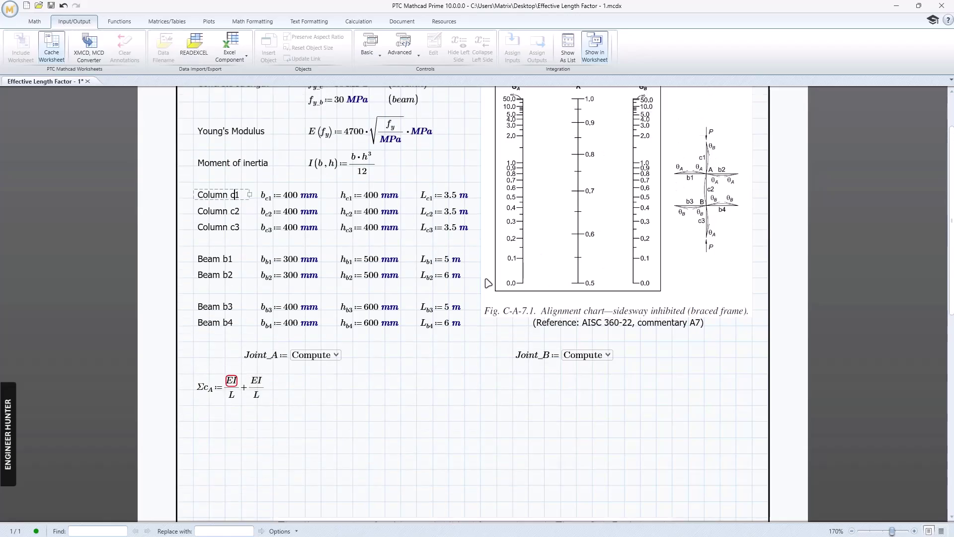
# Step: Rewrite the first numerator of Σc_A as the product E(f_y_c)·I, using the column concrete strength as the argument of E
pyautogui.click(236, 388)
pyautogui.scroll(1, 344, 176)
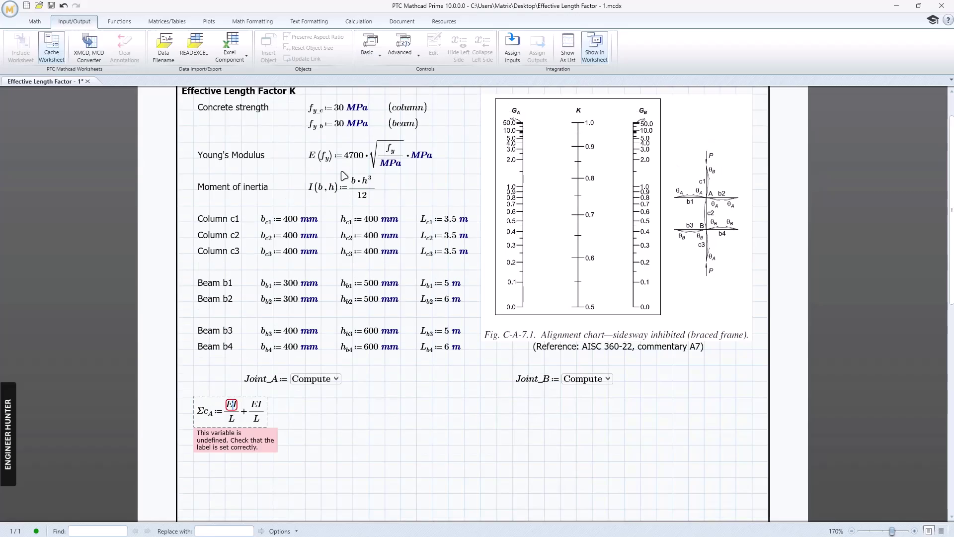
pyautogui.scroll(-1, 337, 411)
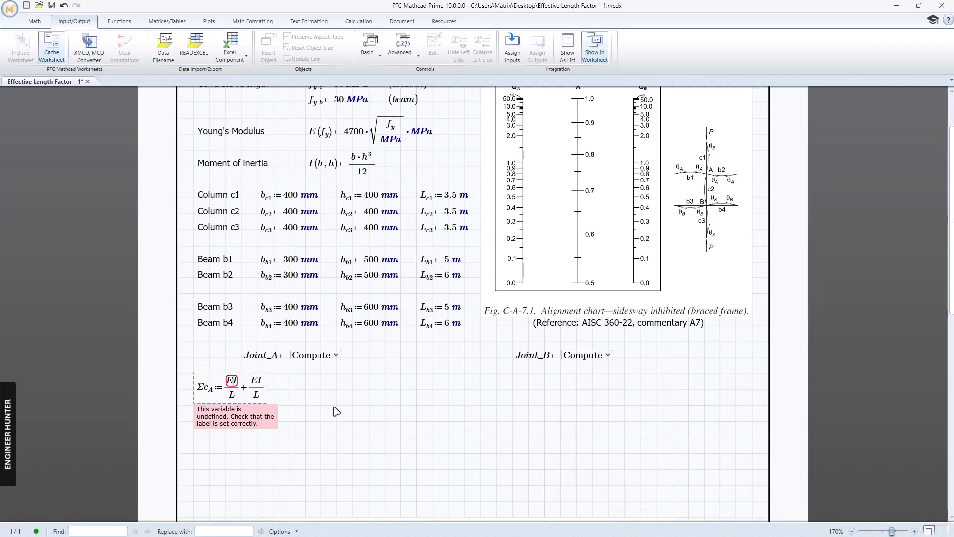
pyautogui.write('(I')
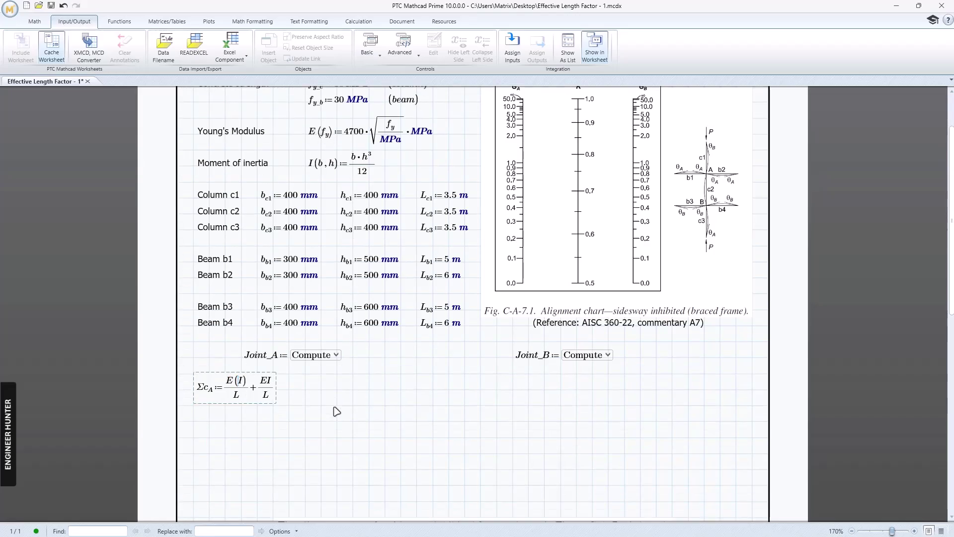
pyautogui.hotkey('ctrl', 'z')
pyautogui.write('*')
pyautogui.press('Left')
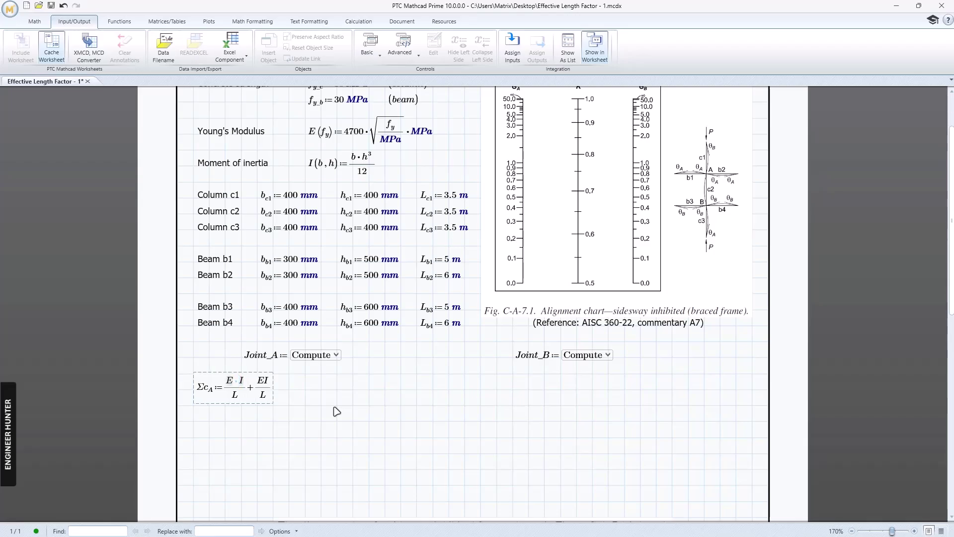
pyautogui.write('(f')
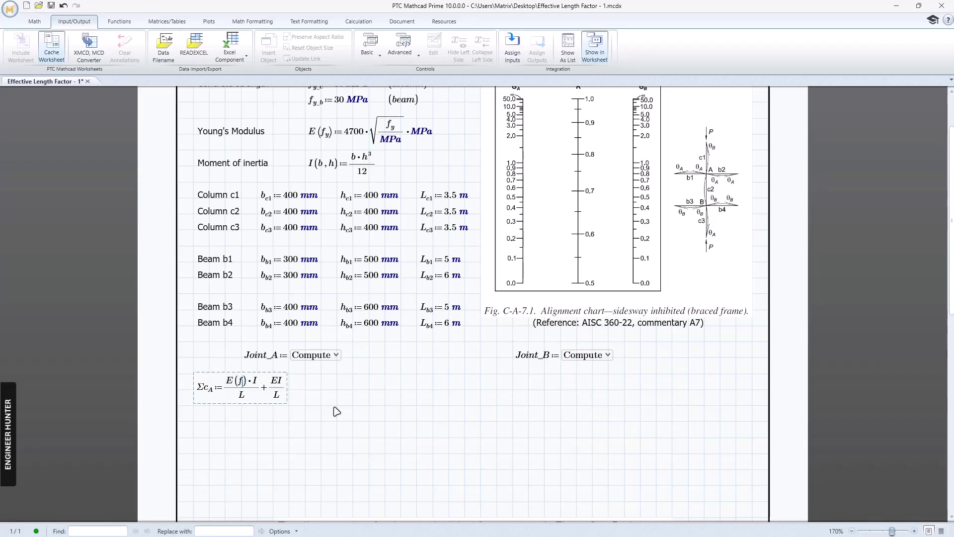
pyautogui.write('.y')
pyautogui.write('_c')
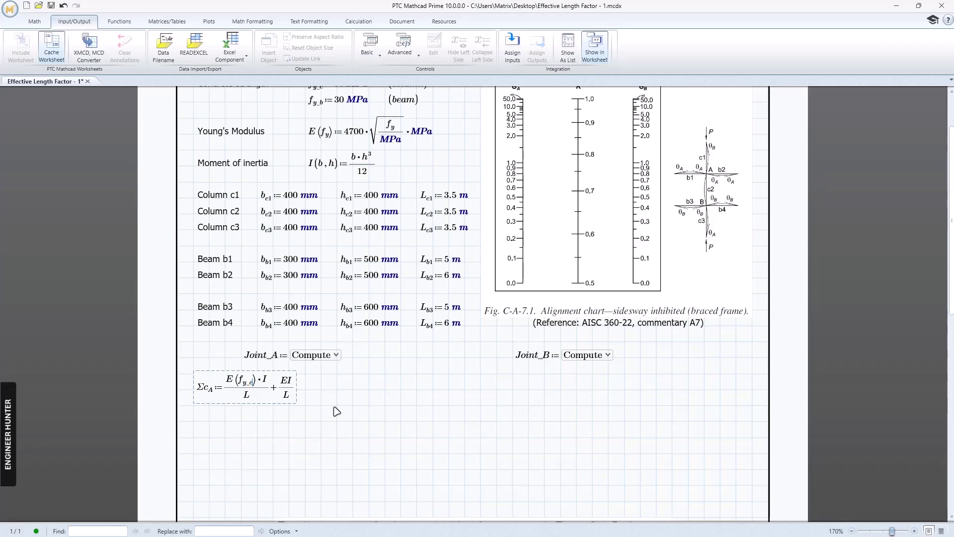
pyautogui.click(319, 165)
pyautogui.click(273, 386)
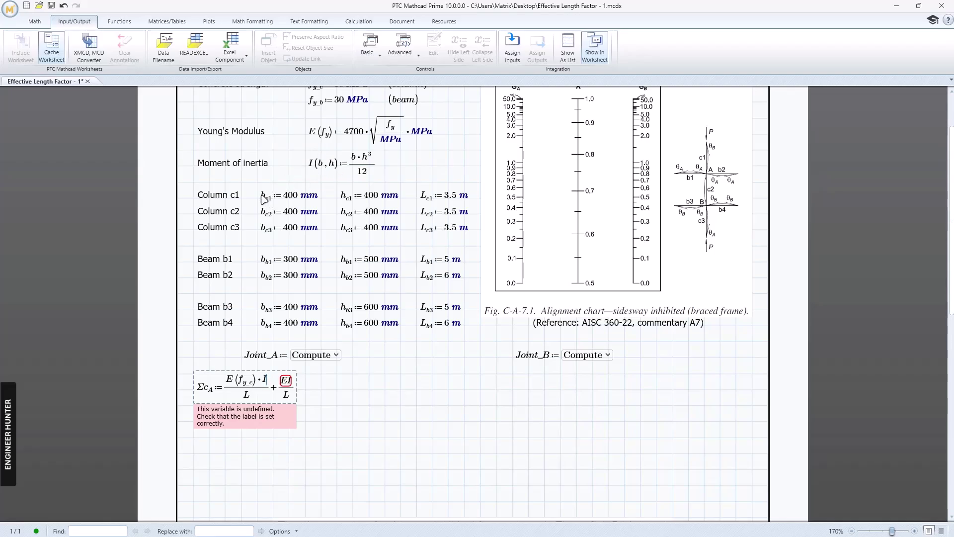
pyautogui.click(273, 198)
pyautogui.press('Right')
pyautogui.click(269, 212)
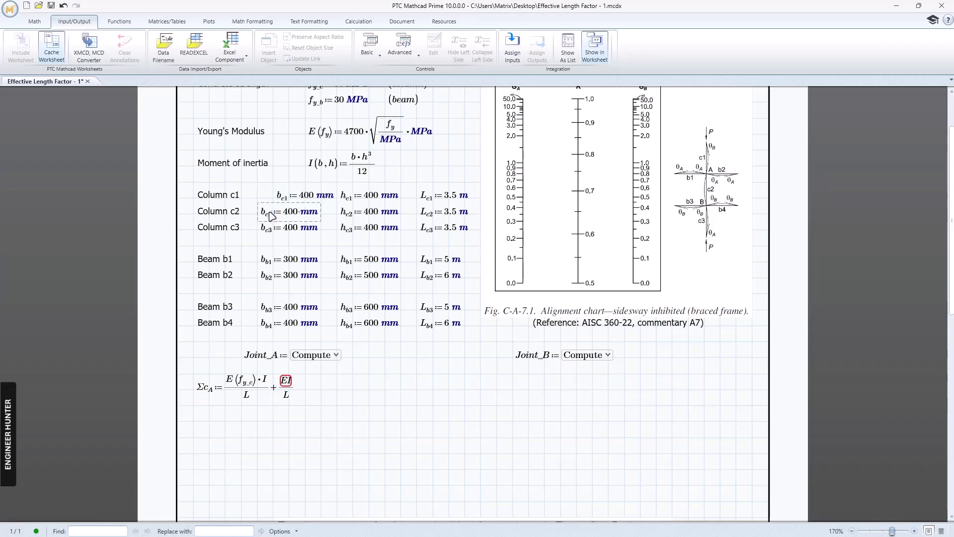
pyautogui.click(278, 183)
pyautogui.hotkey('ctrl', 'z')
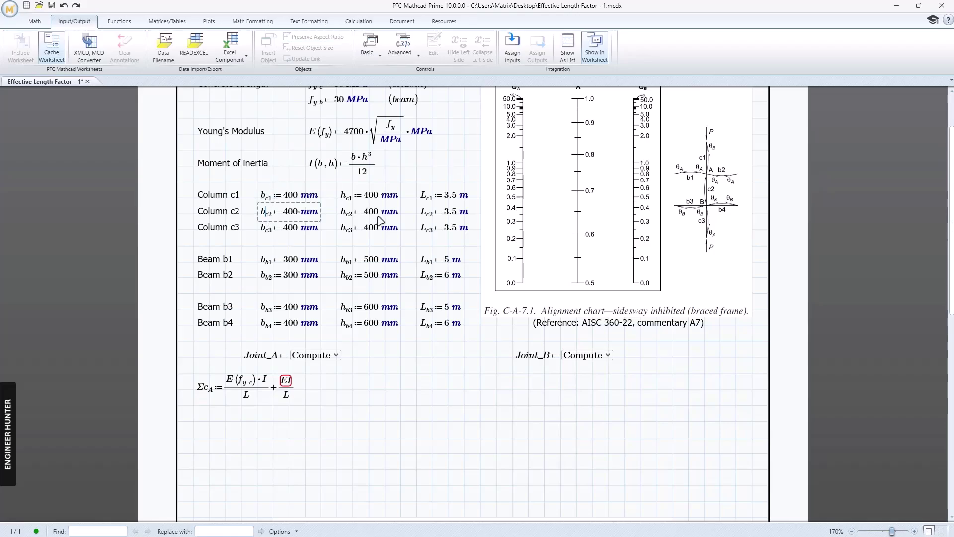
pyautogui.click(347, 215)
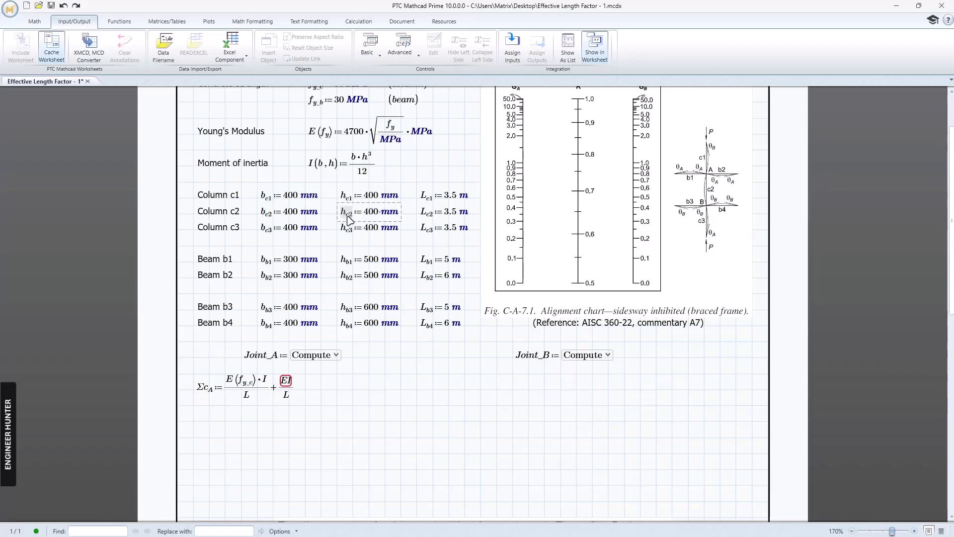
# Step: Give the moment of inertia I in the first term of Σc_A the arguments b_c2 and h_c2
pyautogui.click(266, 382)
pyautogui.write('_')
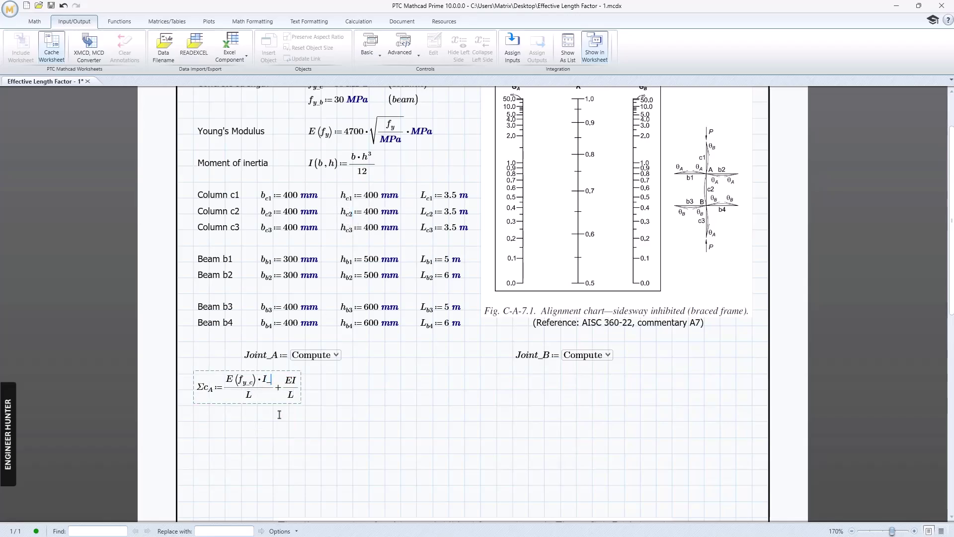
pyautogui.press('BackSpace')
pyautogui.write('(b')
pyautogui.hotkey('ctrl', '-')
pyautogui.write('c2,h')
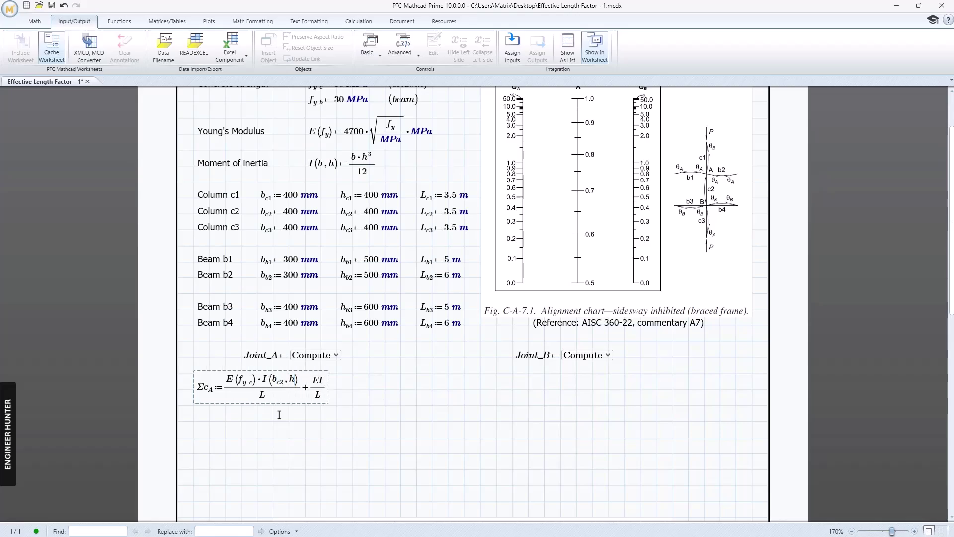
pyautogui.hotkey('ctrl', '-')
pyautogui.write('c2')
pyautogui.click(283, 420)
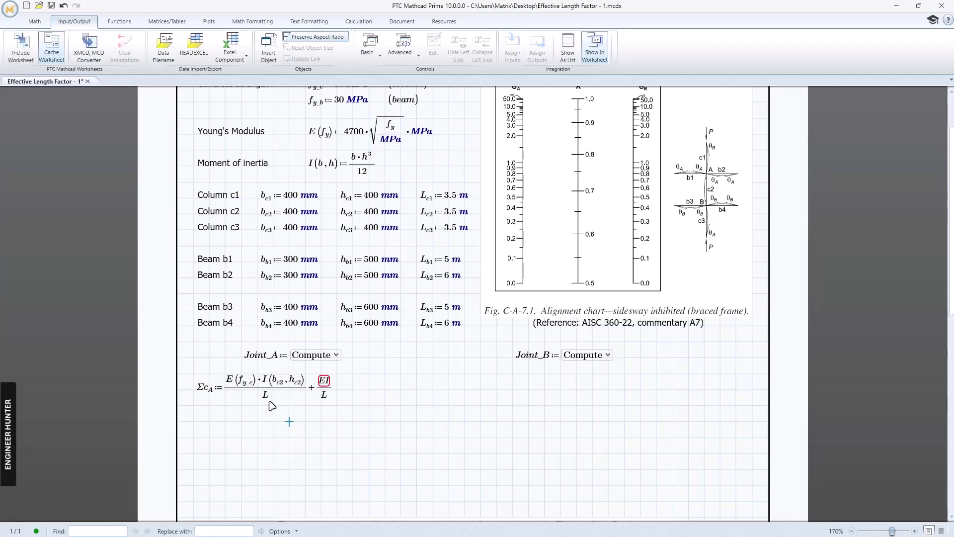
# Step: Change the denominator of the first term of Σc_A to the column length L_c2
pyautogui.click(426, 212)
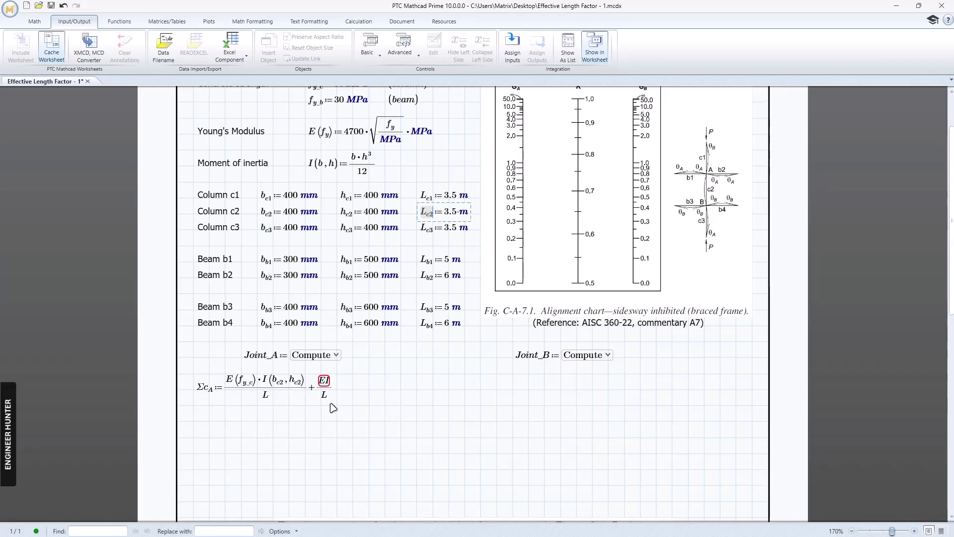
pyautogui.click(269, 396)
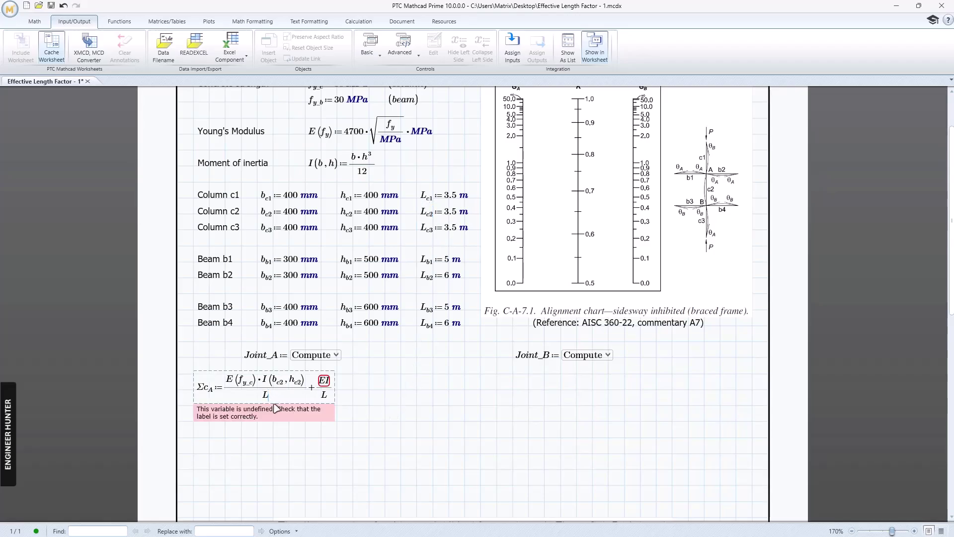
pyautogui.write('.c2')
pyautogui.click(302, 417)
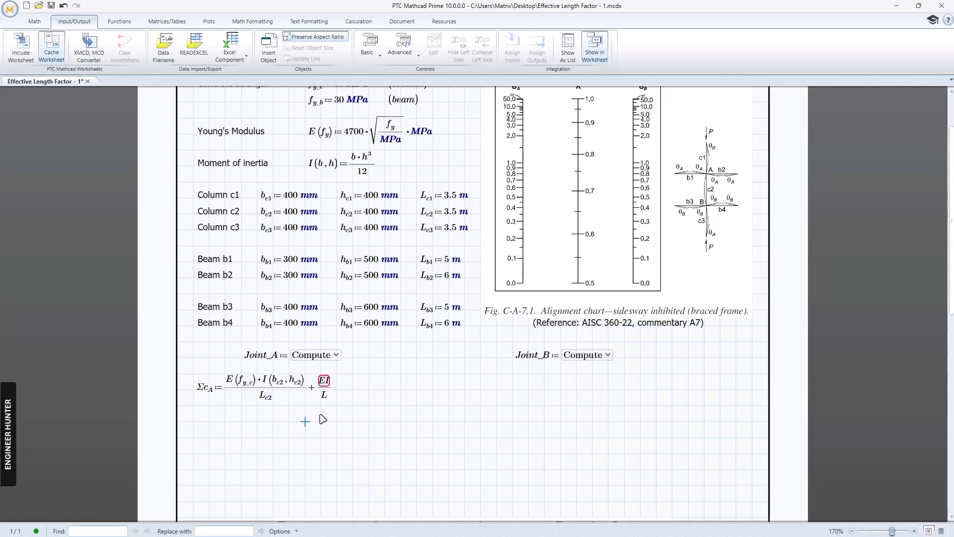
# Step: Replace the EI/L placeholder in Σc_A with a copy of the completed column c2 stiffness fraction
pyautogui.moveTo(221, 381); pyautogui.dragTo(245, 382)
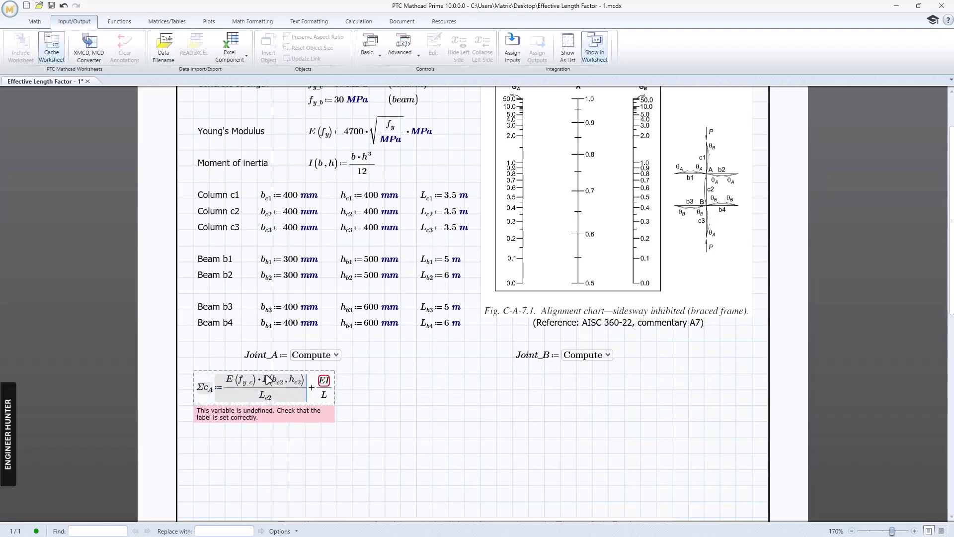
pyautogui.click(330, 396)
pyautogui.press('BackSpace')
pyautogui.hotkey('ctrl', 'v')
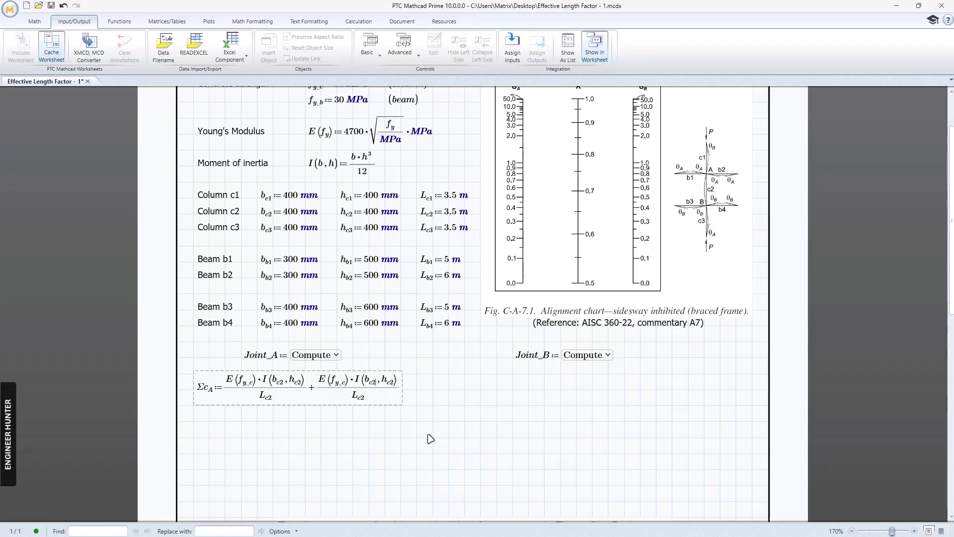
# Step: Change the second term of Σc_A to column c1, using b_c1, h_c1 and L_c1
pyautogui.press('BackSpace')
pyautogui.write('1')
pyautogui.press('Right')
pyautogui.press('Right')
pyautogui.press('BackSpace')
pyautogui.write('1')
pyautogui.press('Down')
# Step: Evaluate Σc_A with the result expressed in kN·m
pyautogui.write('=kN')
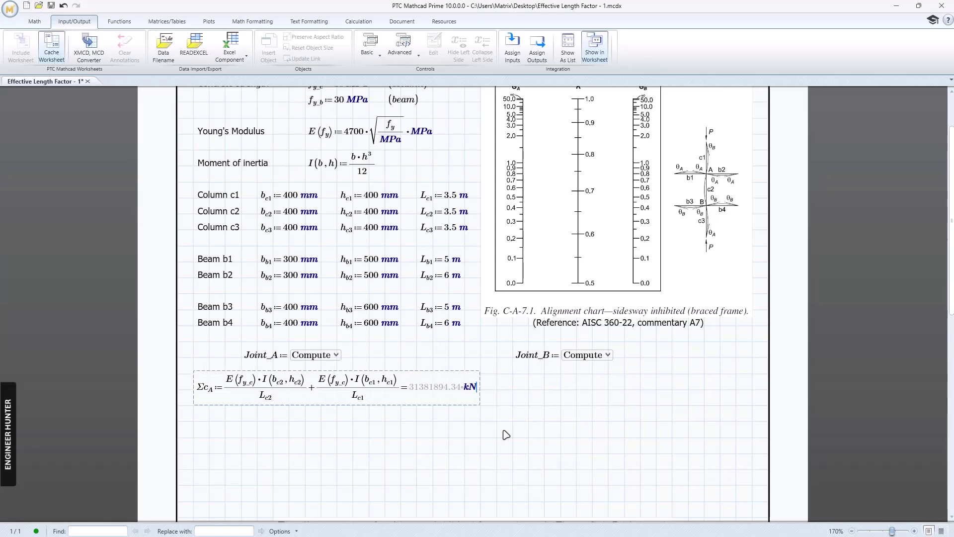
pyautogui.write('*m')
pyautogui.press('Return')
pyautogui.click(442, 392)
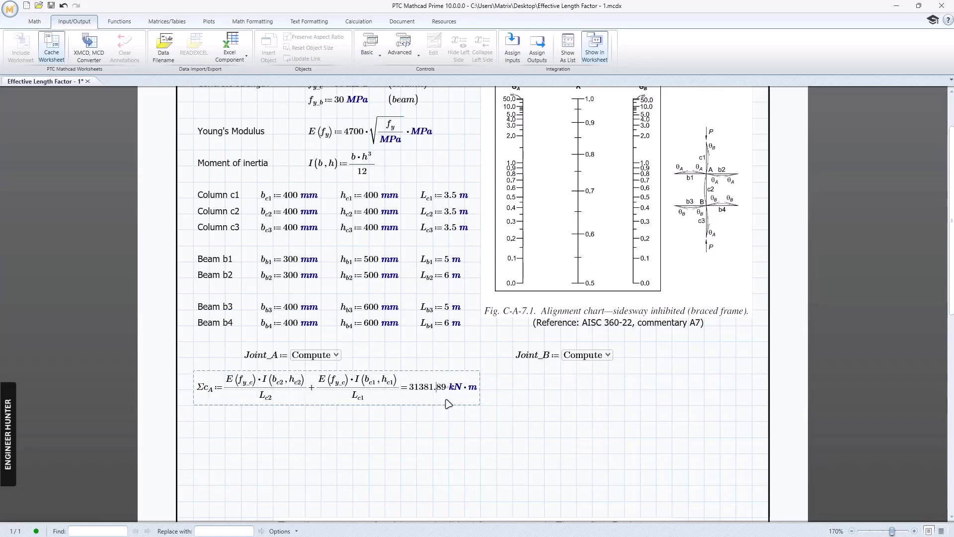
# Step: Remove the evaluated result from Σc_A, keeping only its definition
pyautogui.moveTo(477, 451); pyautogui.dragTo(441, 388)
pyautogui.click(430, 389)
pyautogui.click(408, 390)
pyautogui.click(472, 388)
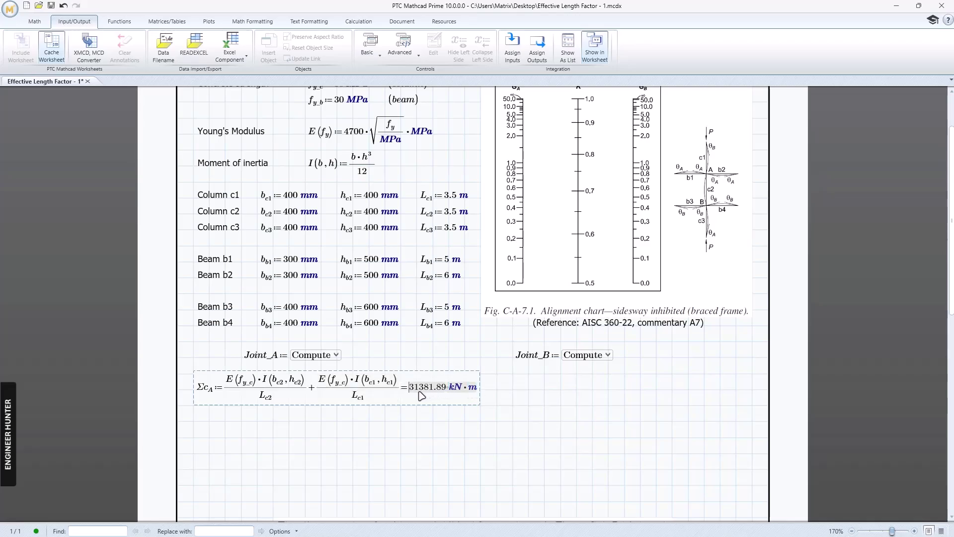
pyautogui.click(406, 390)
pyautogui.press('BackSpace')
pyautogui.click(429, 437)
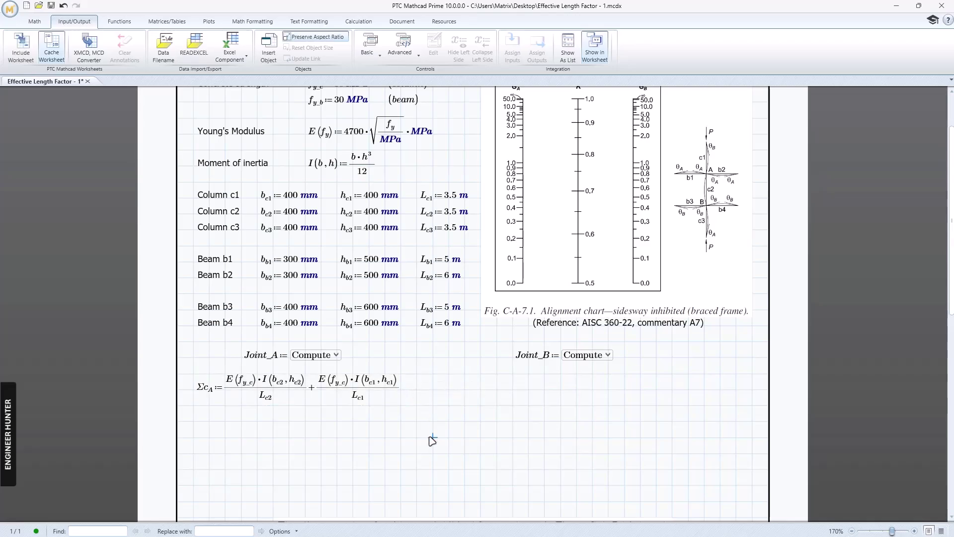
# Step: Copy the Σc_A definition and place the duplicate beneath the Joint_B combo box
pyautogui.moveTo(321, 421); pyautogui.dragTo(260, 357)
pyautogui.scroll(-3, 319, 352)
pyautogui.click(326, 349)
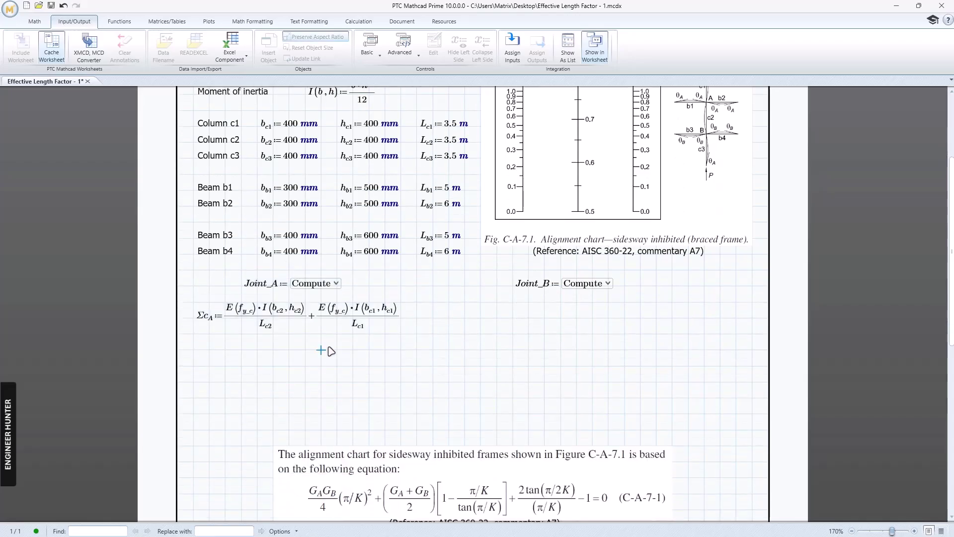
pyautogui.click(293, 320)
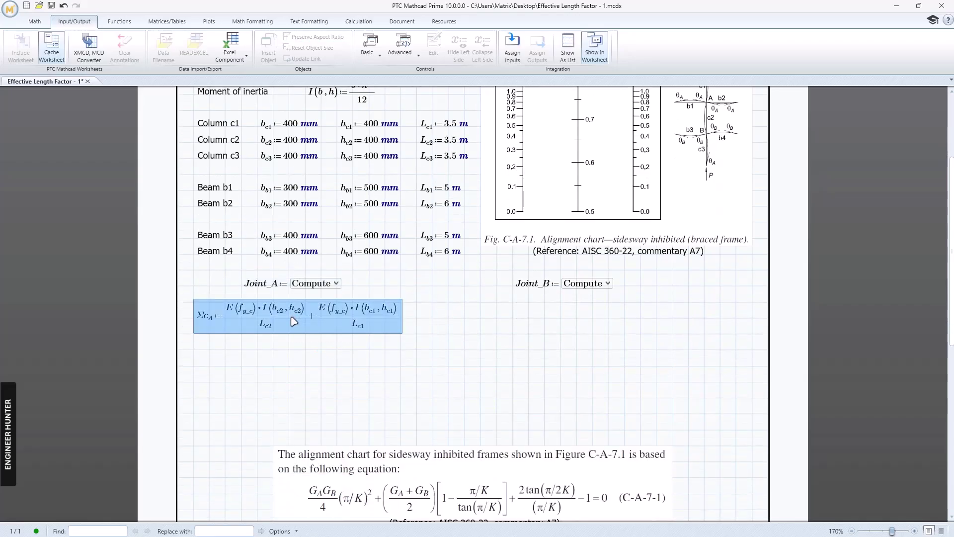
pyautogui.hotkey('ctrl', 'c')
pyautogui.click(496, 320)
pyautogui.hotkey('ctrl', 'v')
pyautogui.click(610, 352)
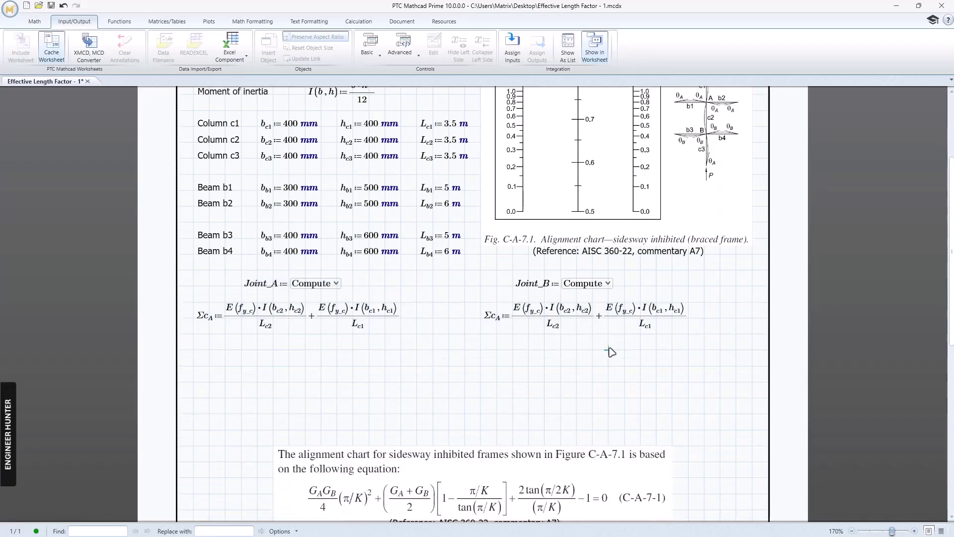
# Step: Rename the duplicated column stiffness sum under Joint_B as Σc_B
pyautogui.scroll(3, 569, 357)
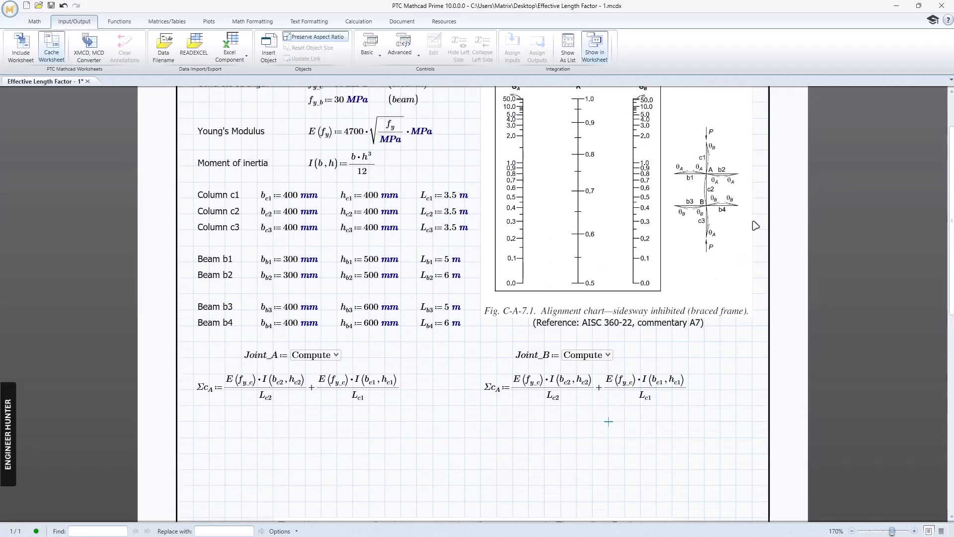
pyautogui.click(502, 391)
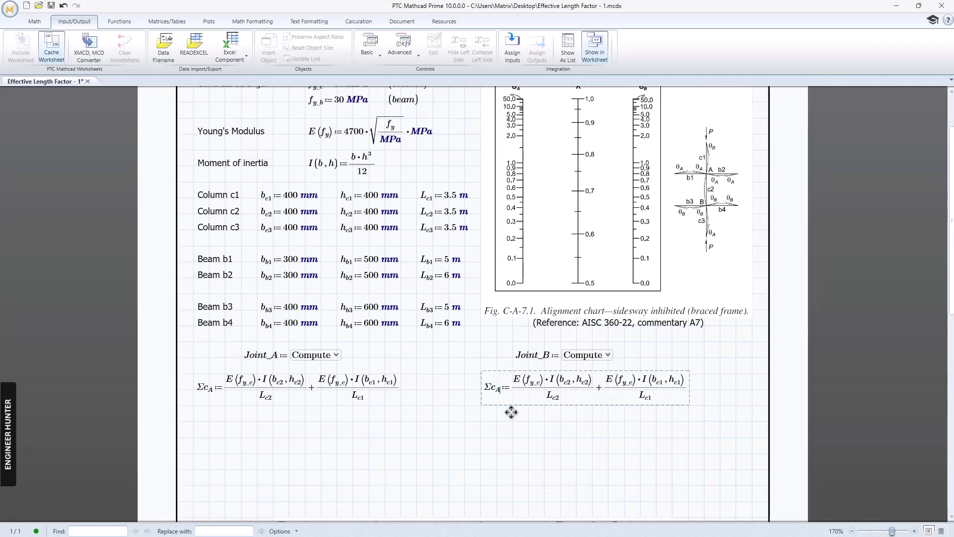
pyautogui.press('BackSpace')
pyautogui.write('B')
pyautogui.click(528, 437)
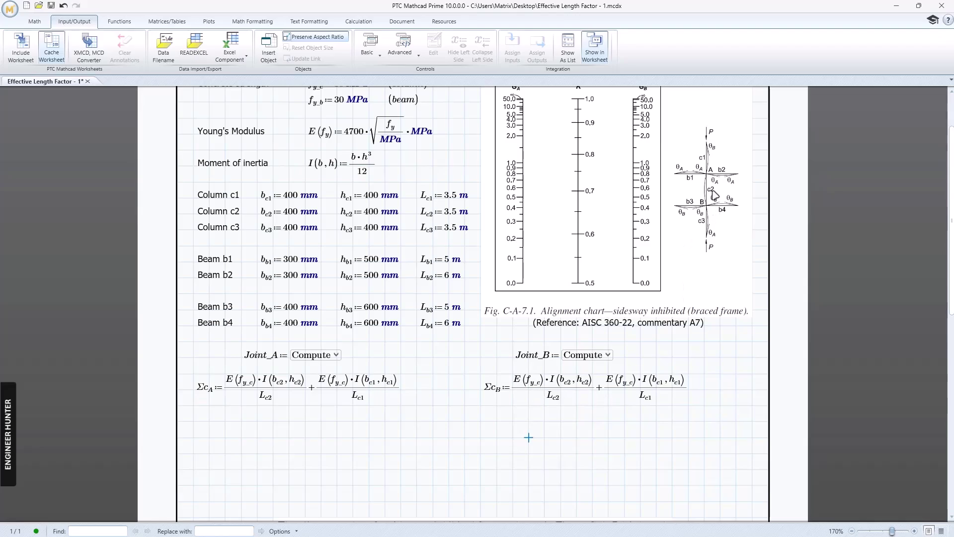
# Step: Change the moment of inertia arguments in the second term of Σc_B to b_c3 and h_c3
pyautogui.click(631, 382)
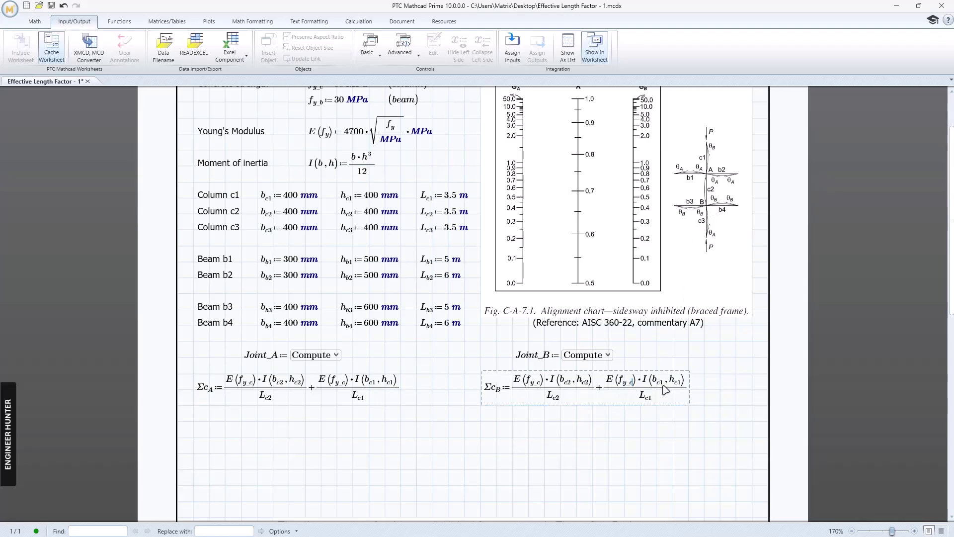
pyautogui.click(663, 383)
pyautogui.press('BackSpace')
pyautogui.write('3')
pyautogui.click(678, 386)
pyautogui.press('BackSpace')
pyautogui.write('3')
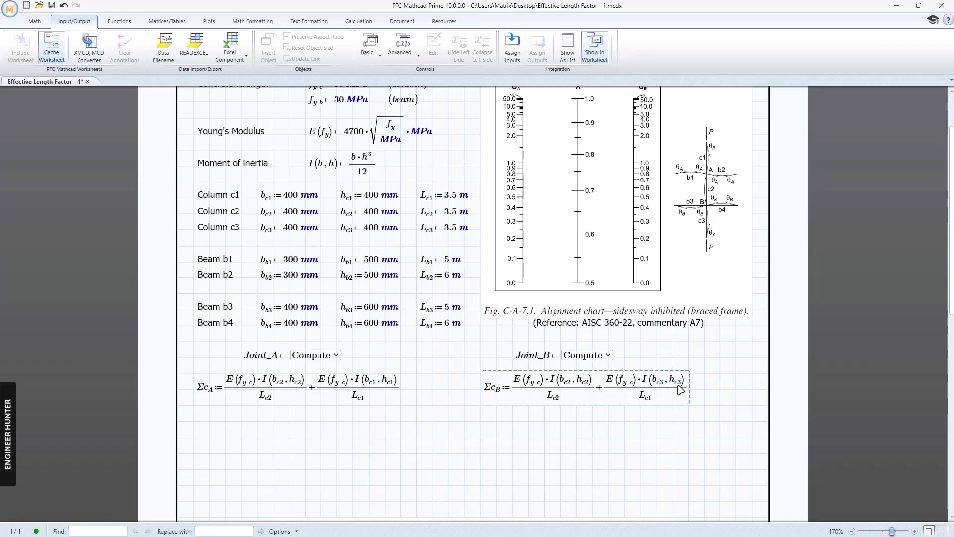